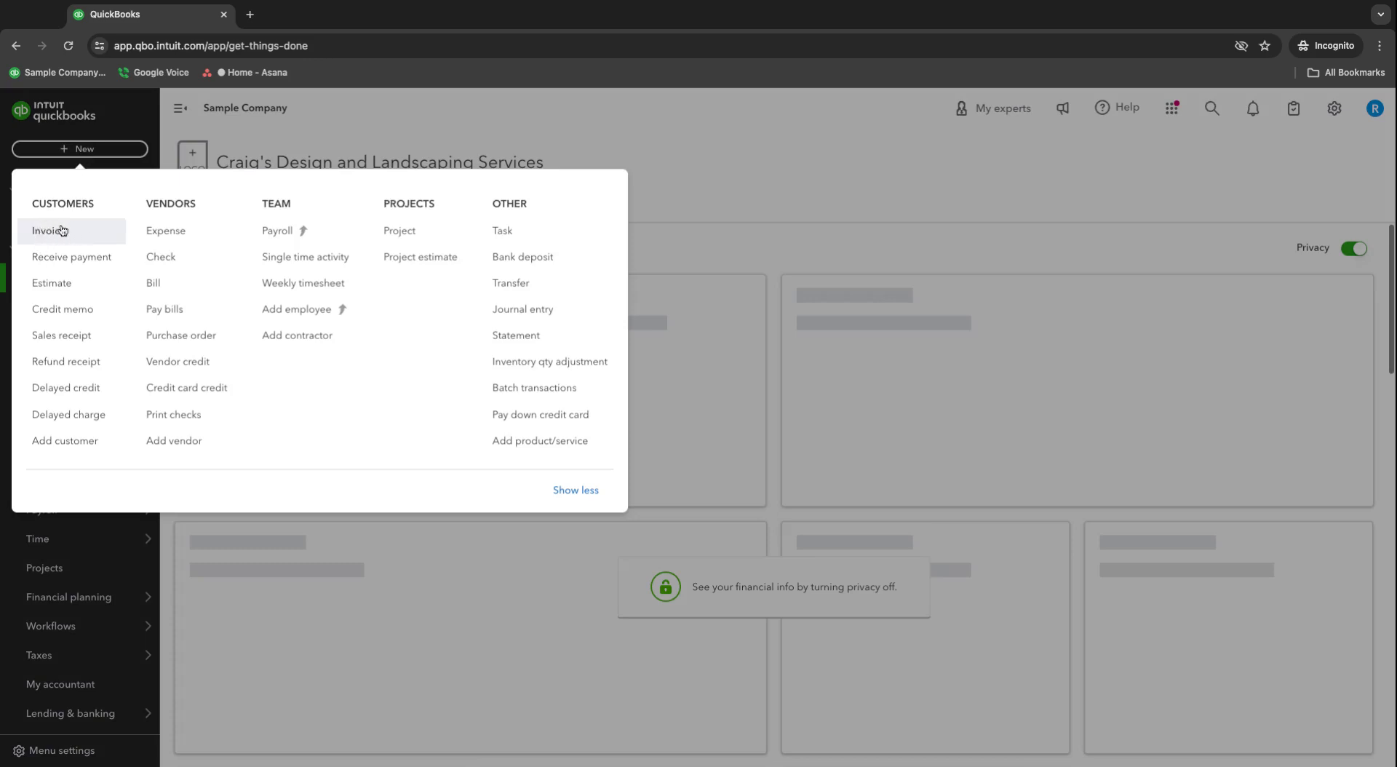
# - Collapse the side navigation menu and start a new customer invoice
pyautogui.click(389, 131)
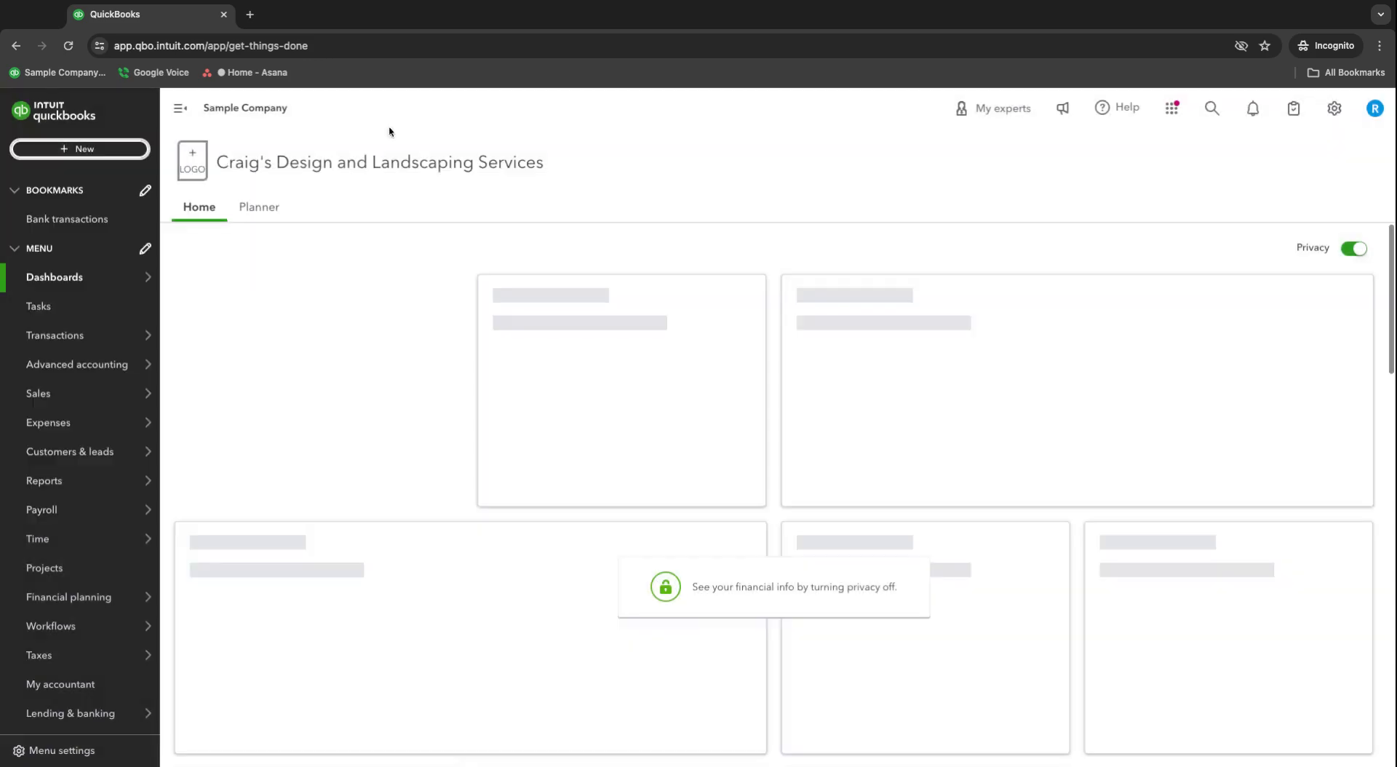
pyautogui.click(179, 115)
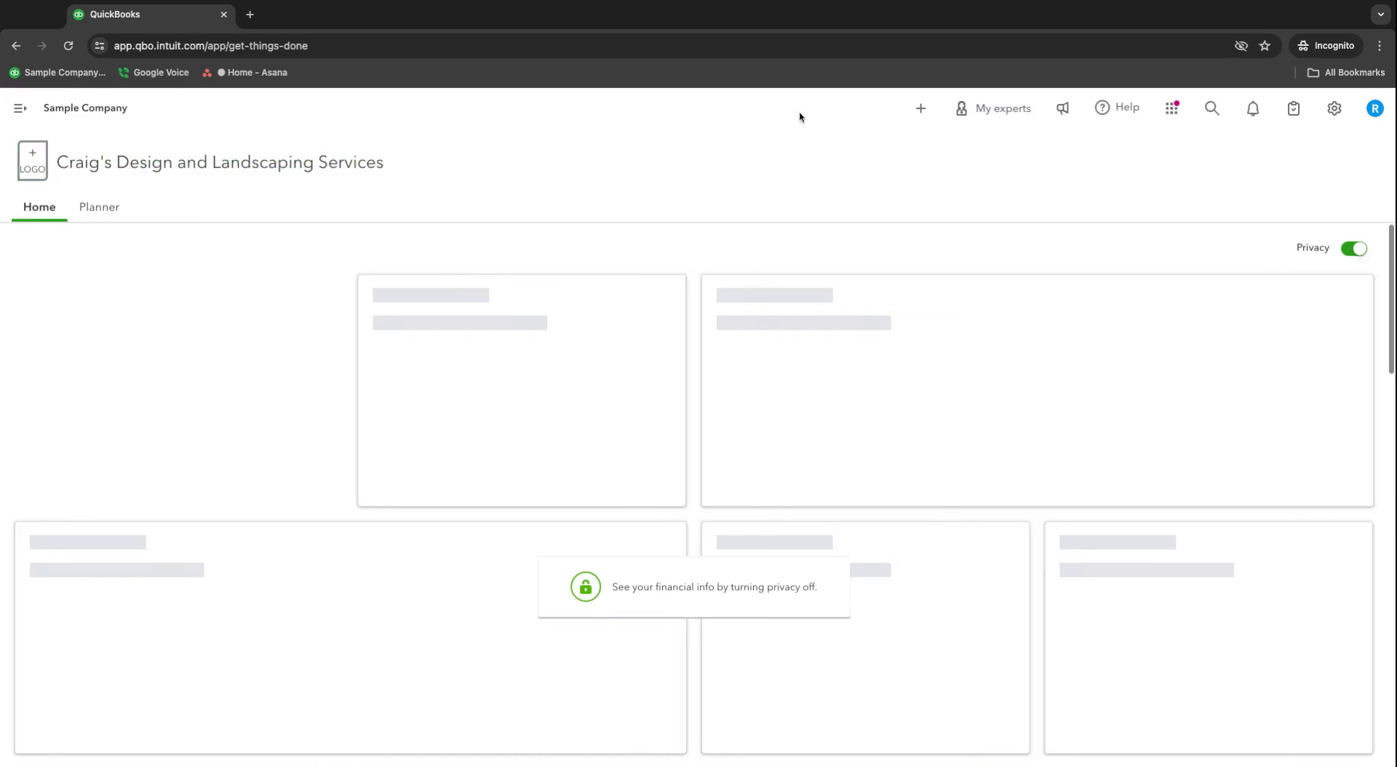
pyautogui.click(922, 111)
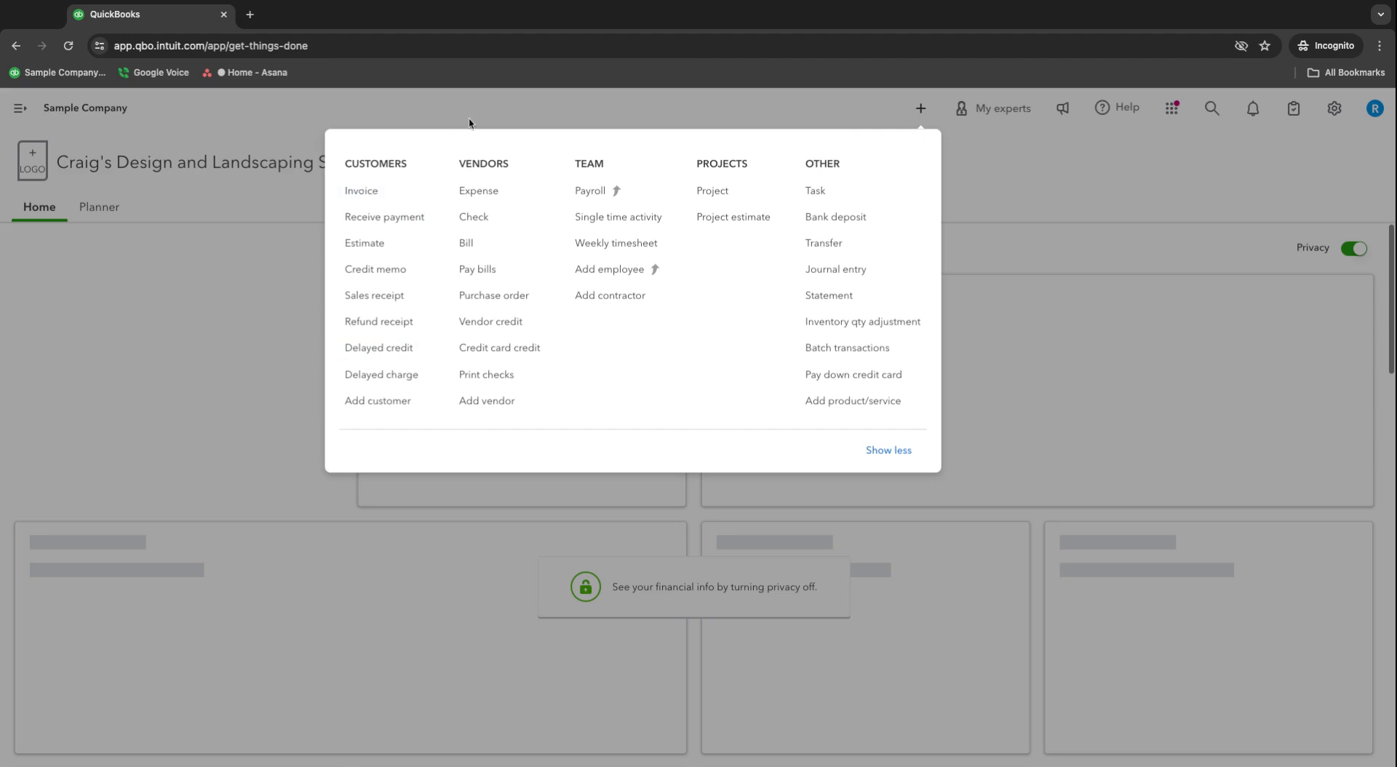
pyautogui.click(375, 198)
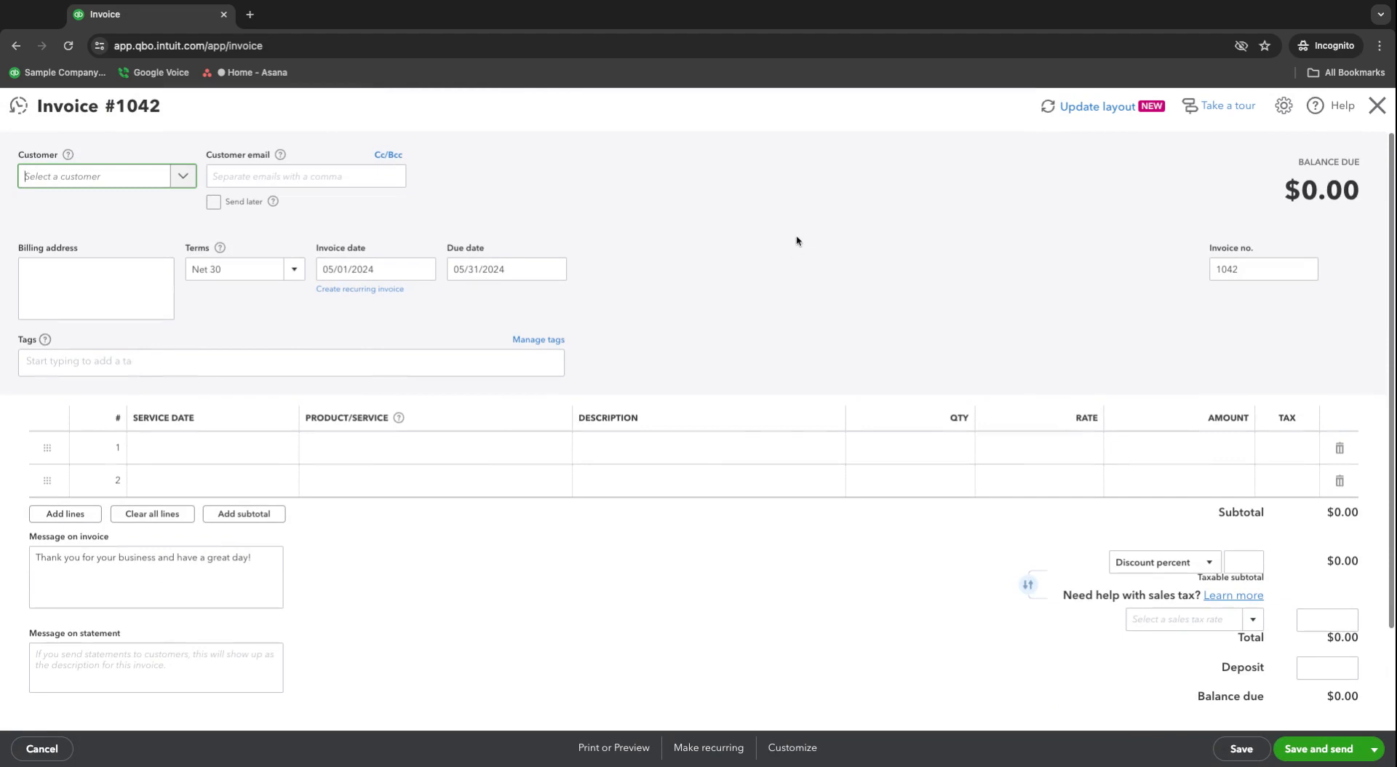
# - Select Bob Vela Enterprises as the customer on the new invoice
pyautogui.click(97, 180)
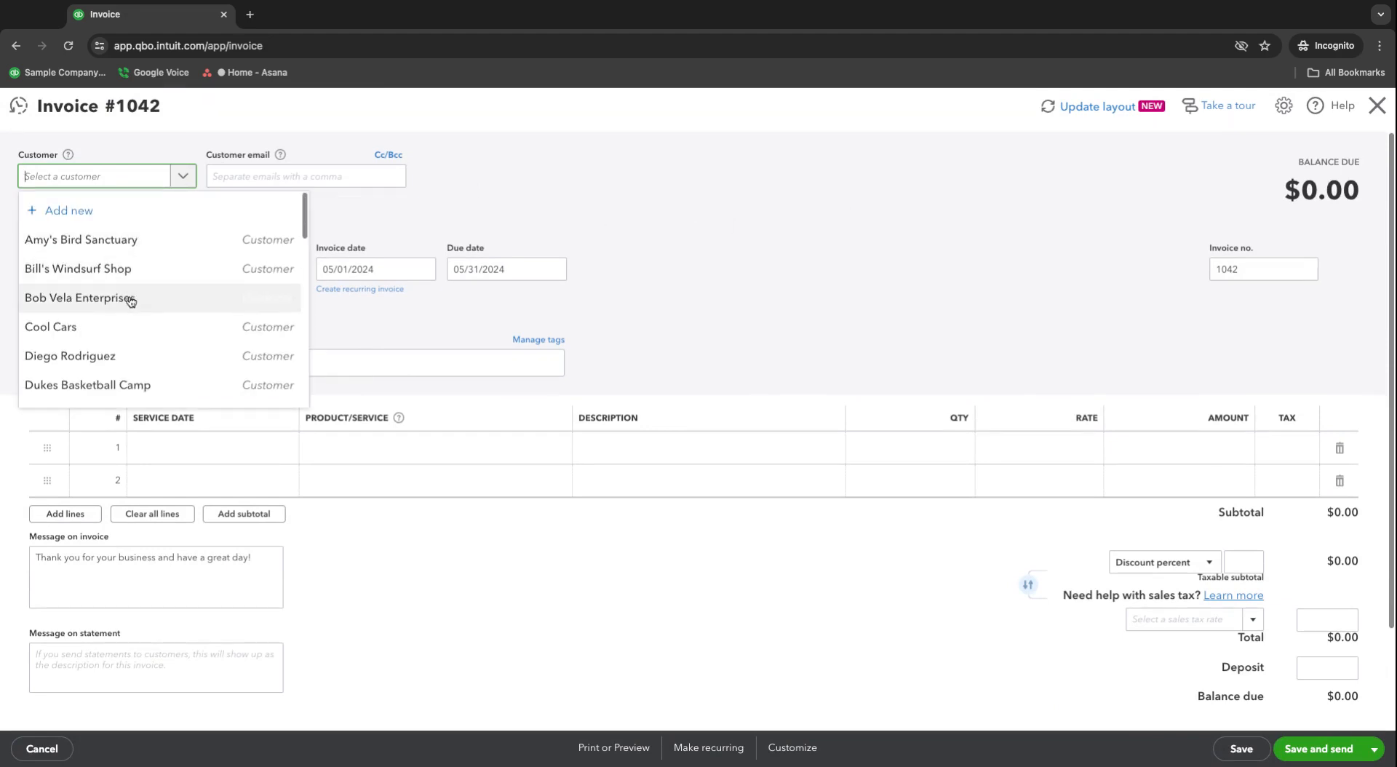
pyautogui.click(93, 304)
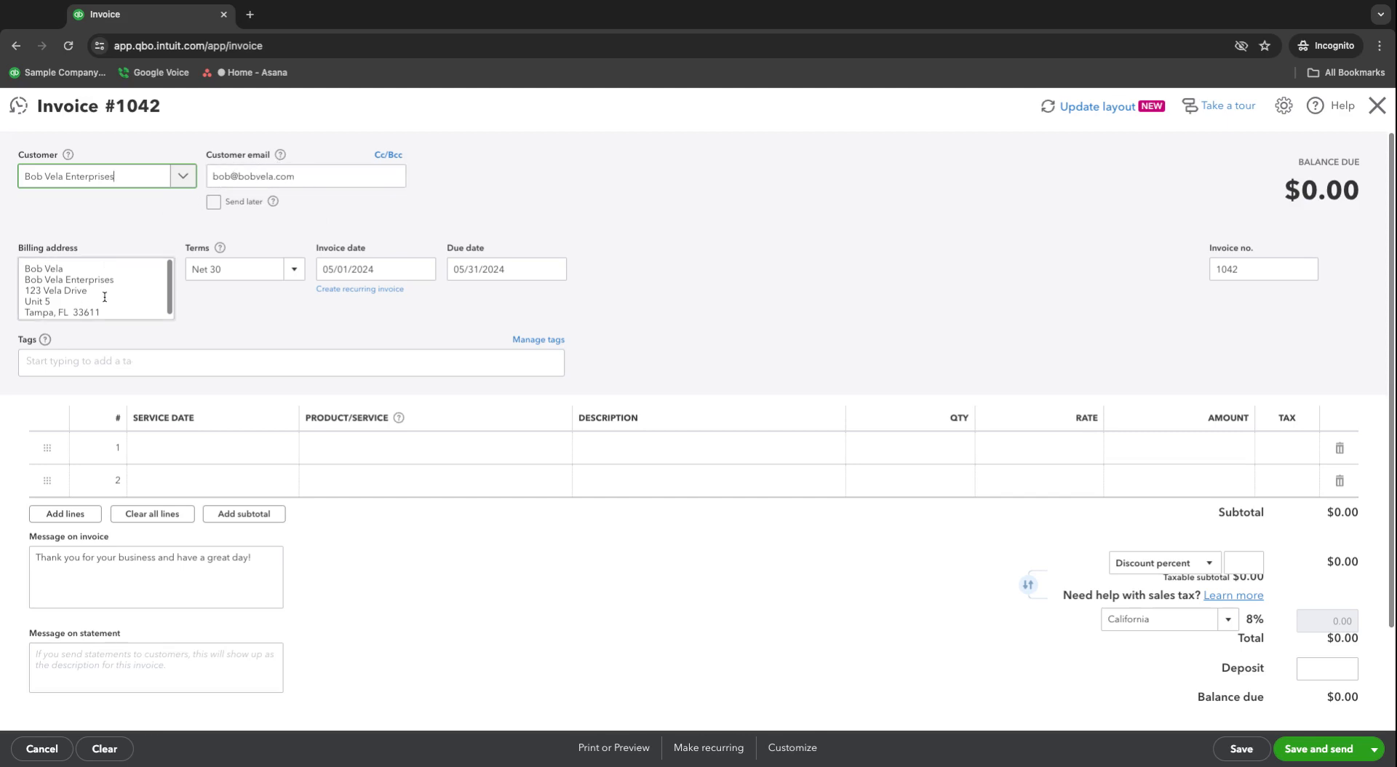
pyautogui.scroll(-1, 698, 262)
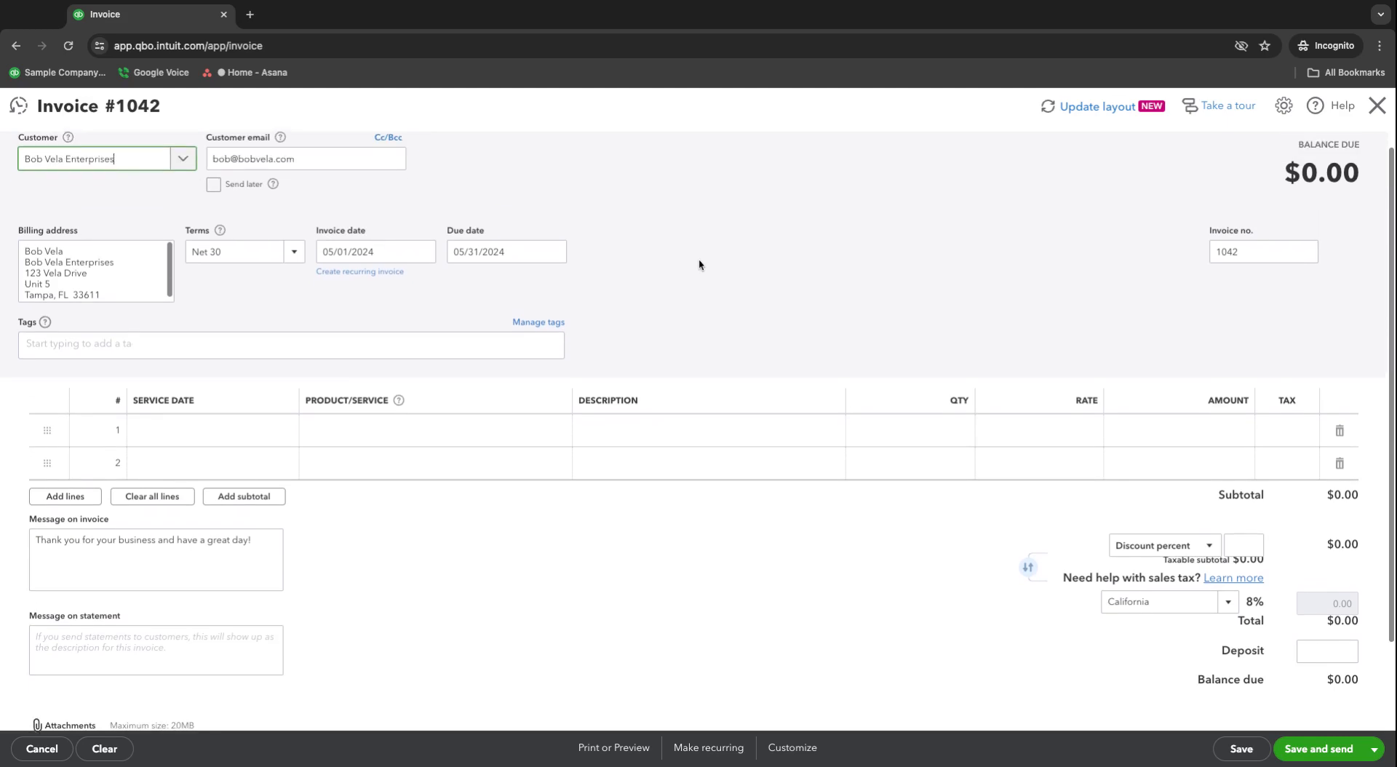
pyautogui.scroll(1, 704, 267)
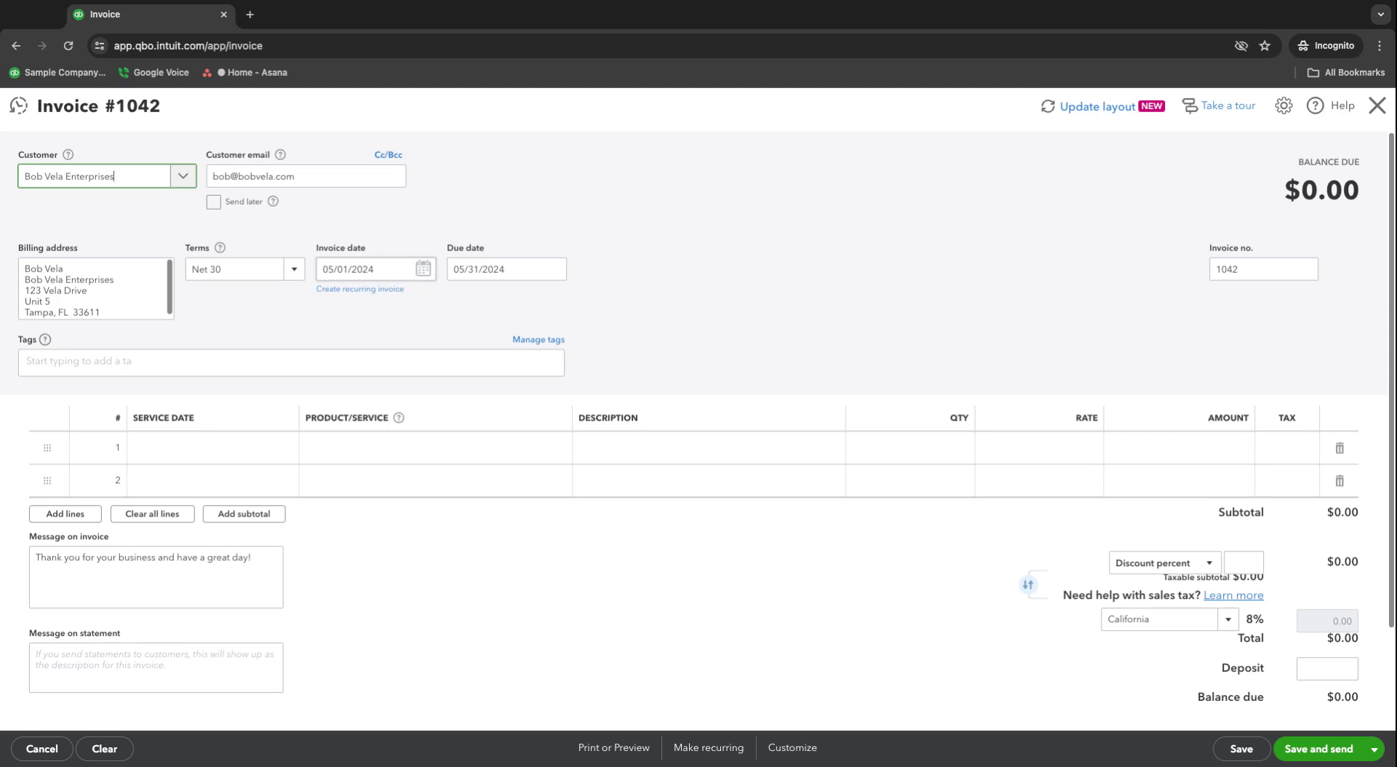
# - Try the Due on receipt and Net 15 payment terms on the invoice
pyautogui.click(266, 270)
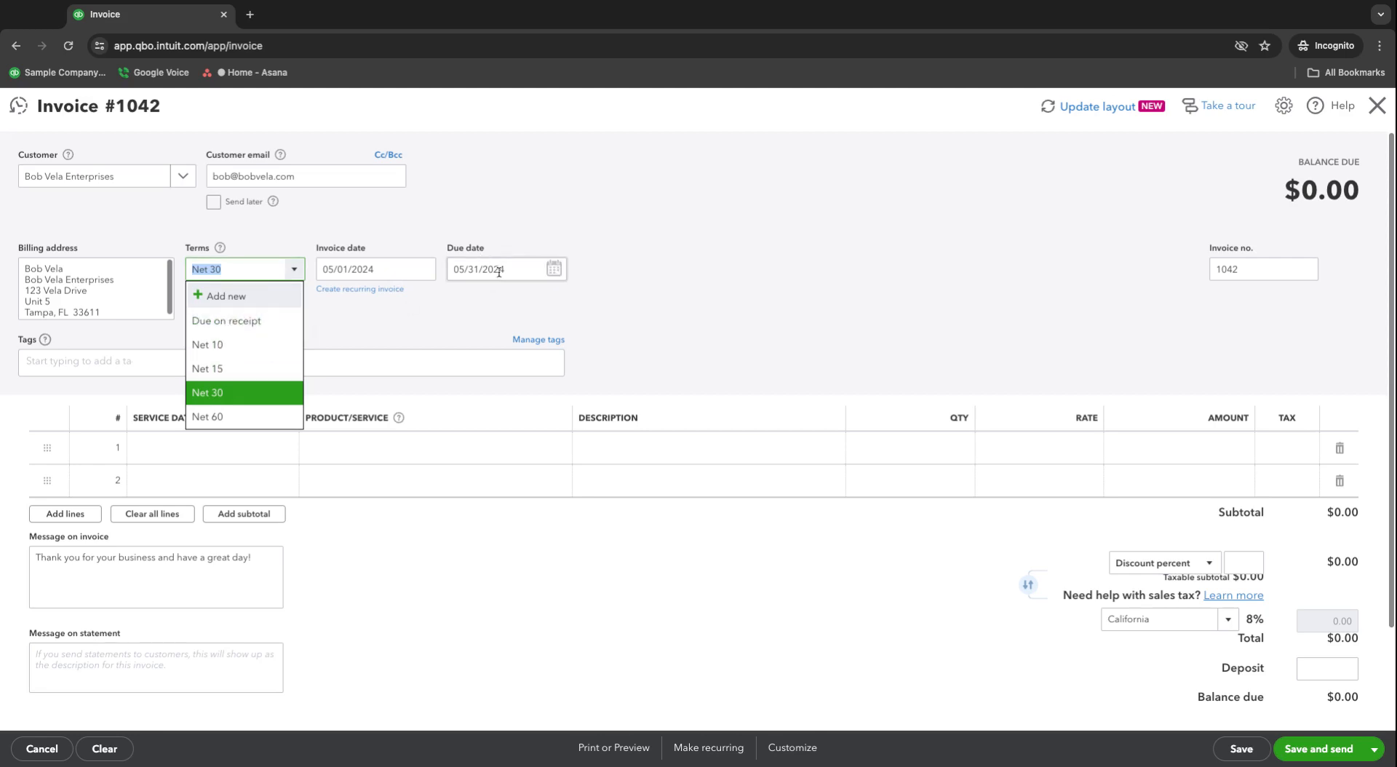
pyautogui.click(232, 321)
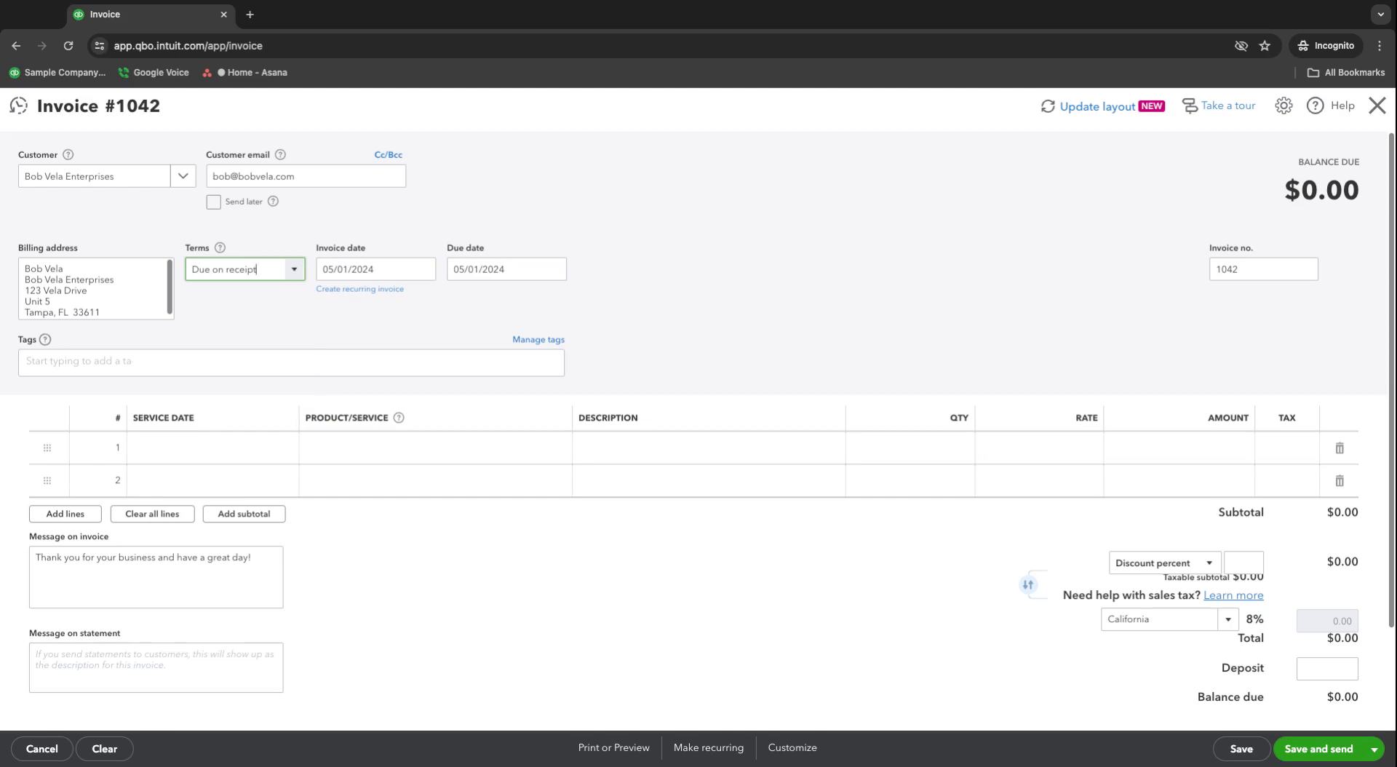
pyautogui.click(294, 269)
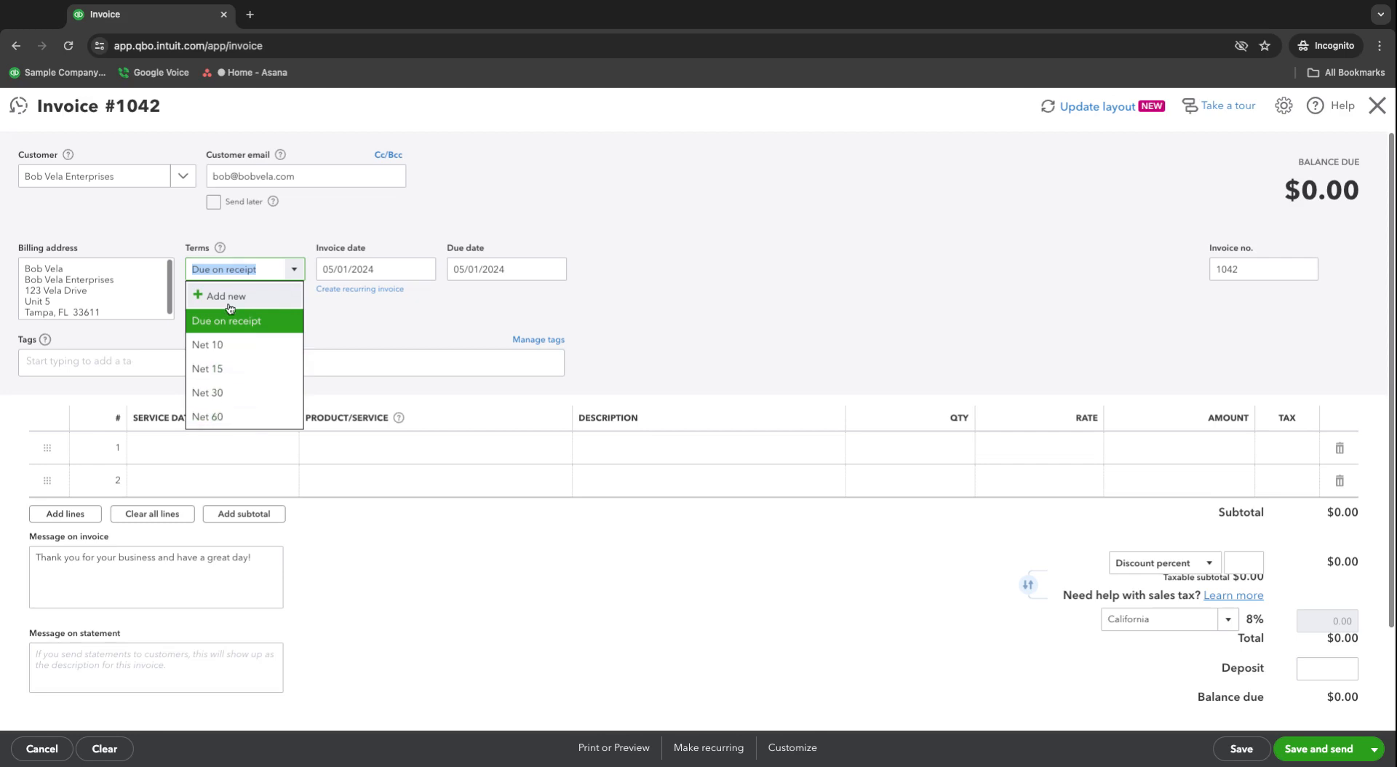
pyautogui.click(232, 370)
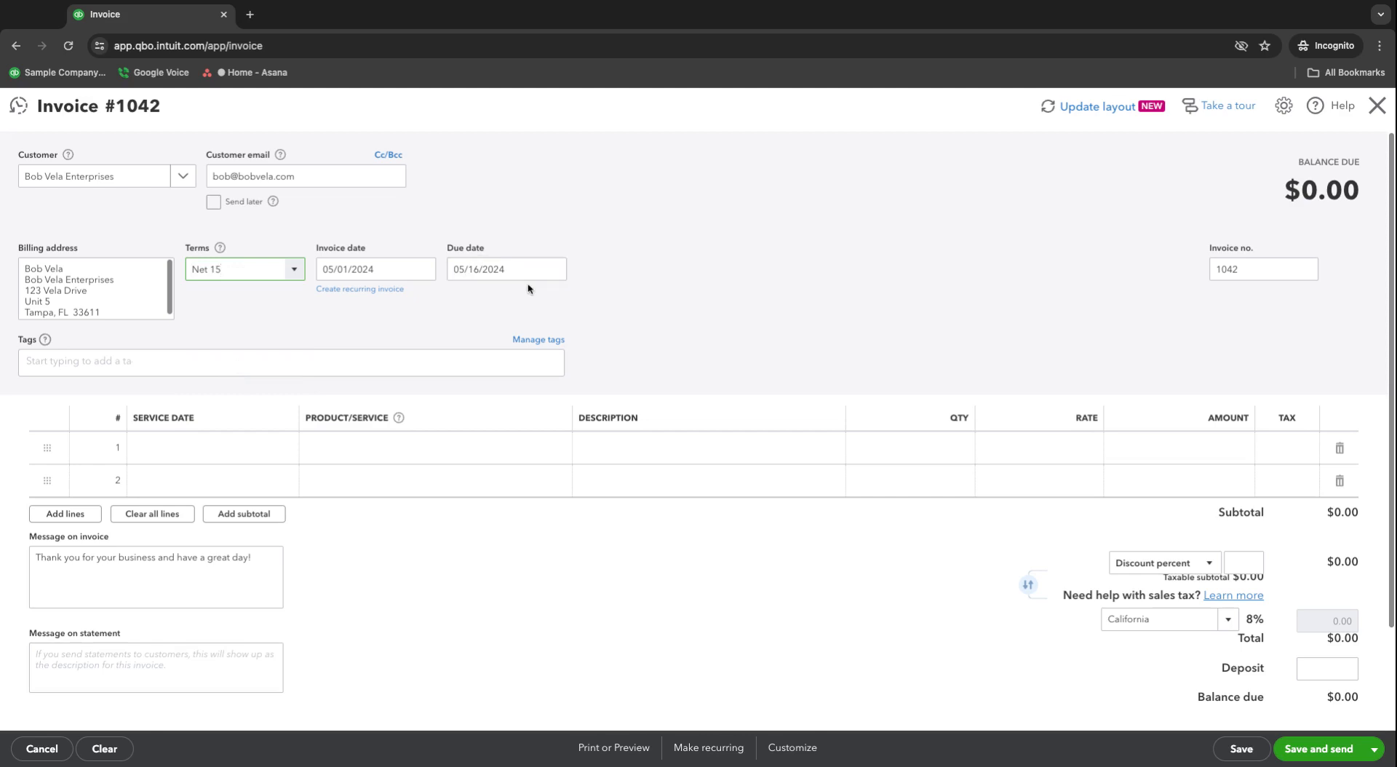
pyautogui.click(248, 270)
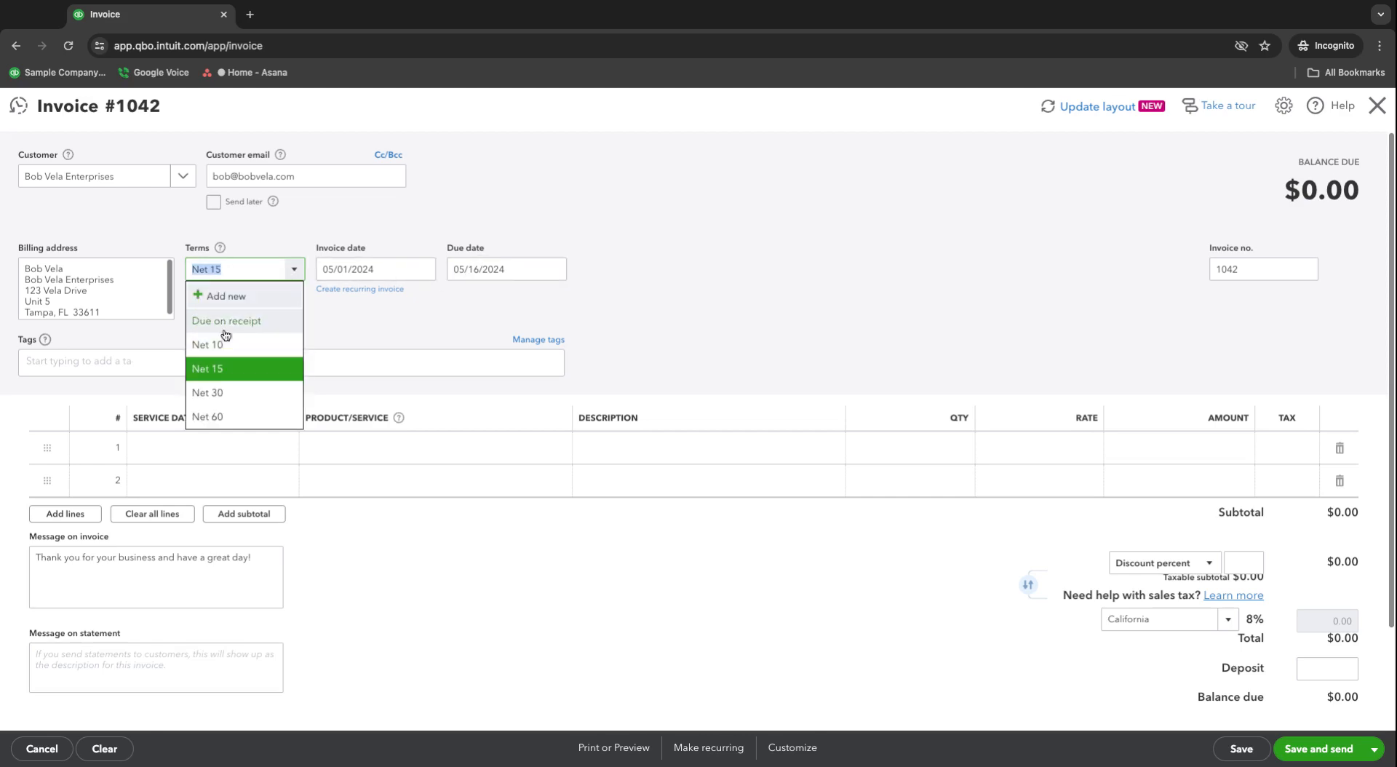
pyautogui.click(236, 303)
pyautogui.click(210, 354)
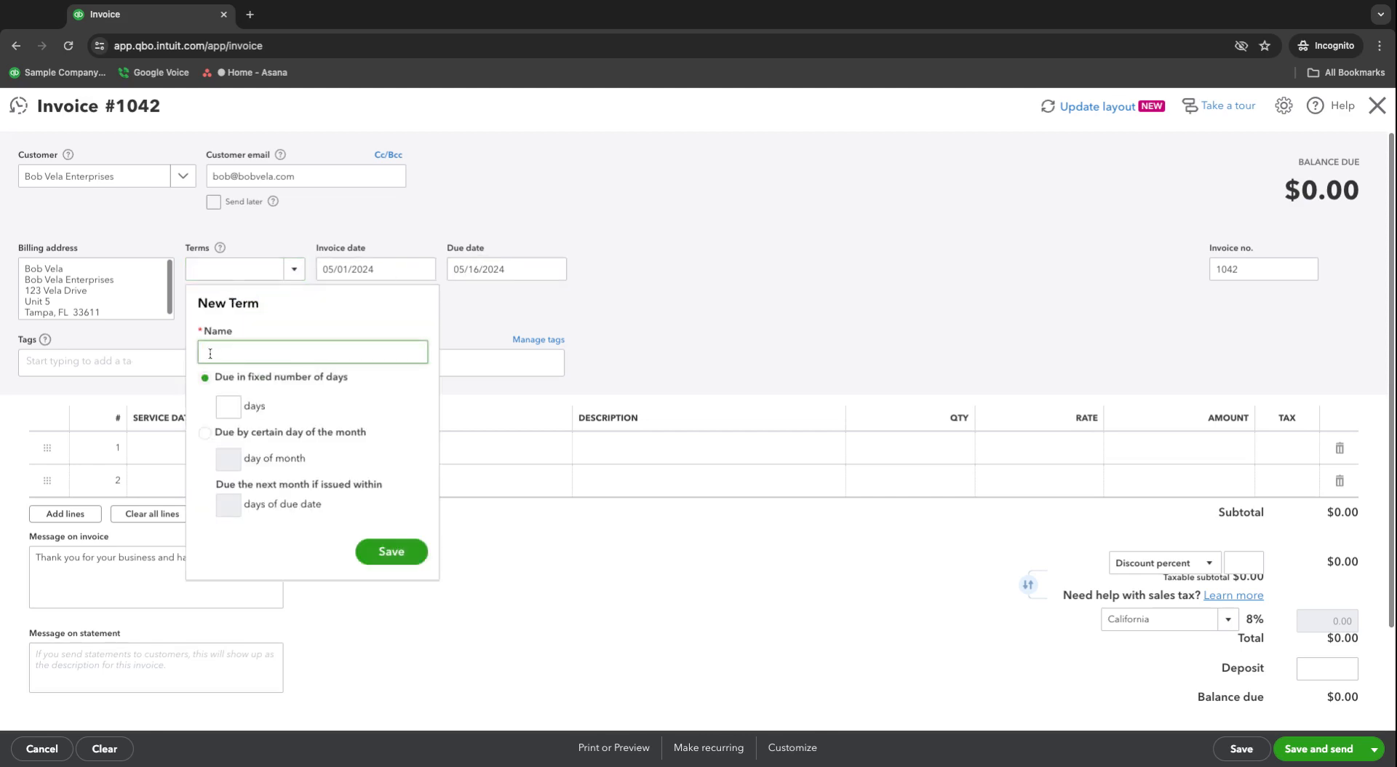
pyautogui.click(230, 408)
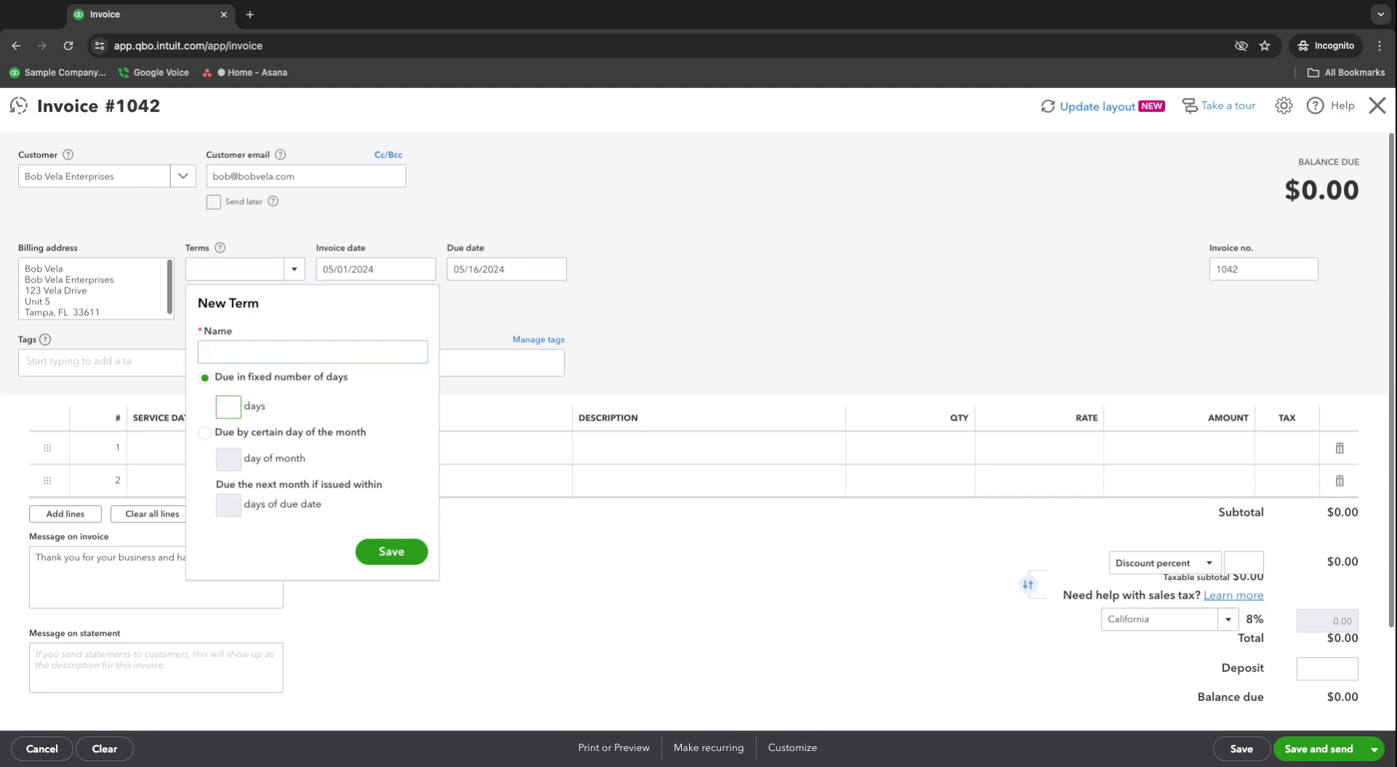
pyautogui.write('12')
pyautogui.click(731, 320)
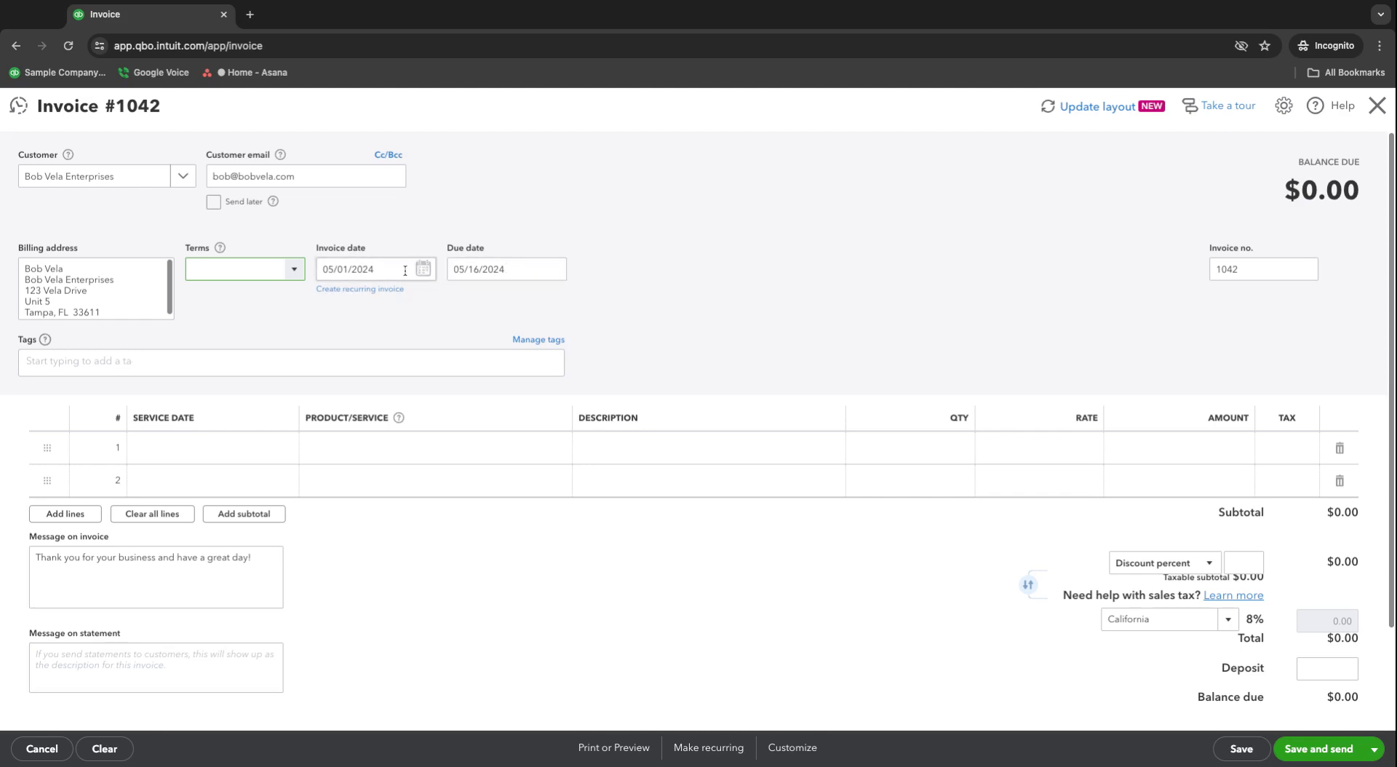
# - Set the invoice's payment terms to Net 10
pyautogui.click(472, 275)
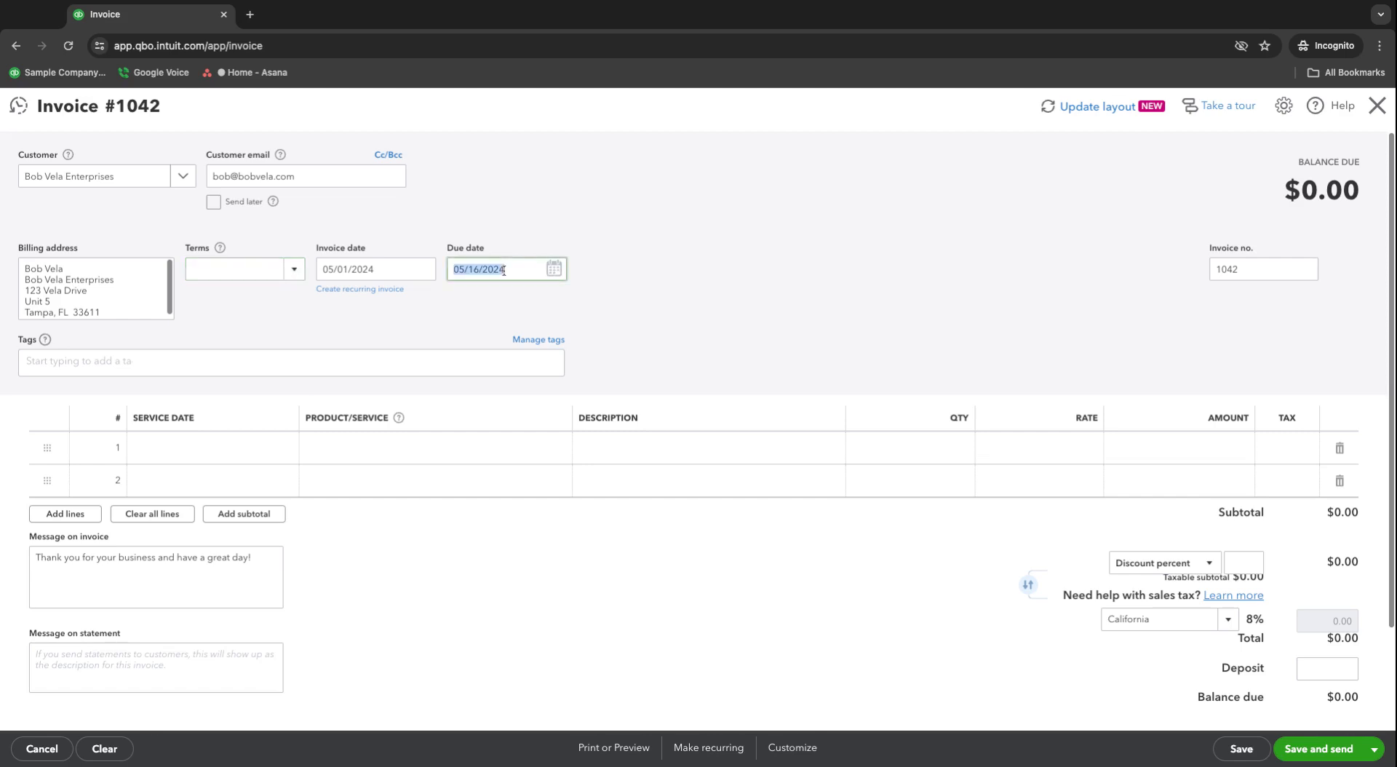
pyautogui.click(294, 275)
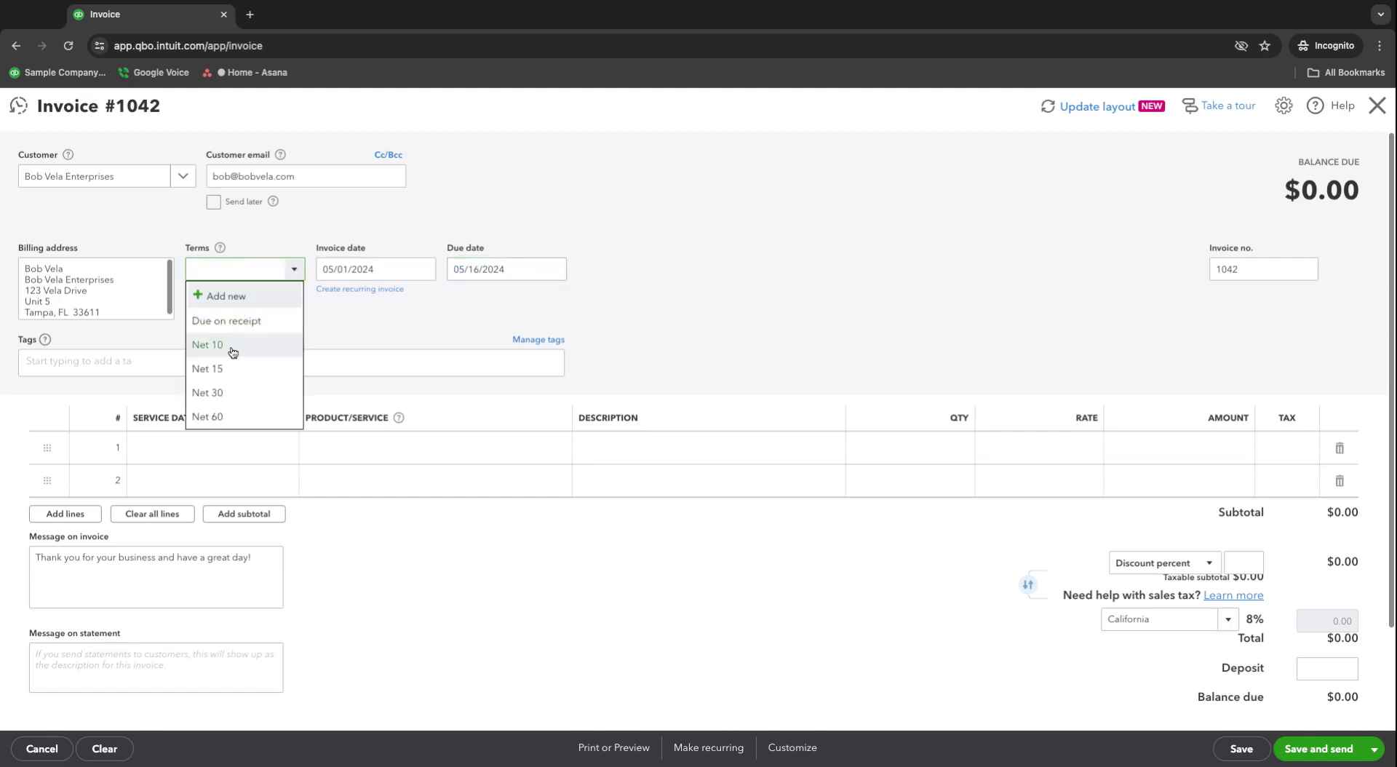
pyautogui.click(232, 349)
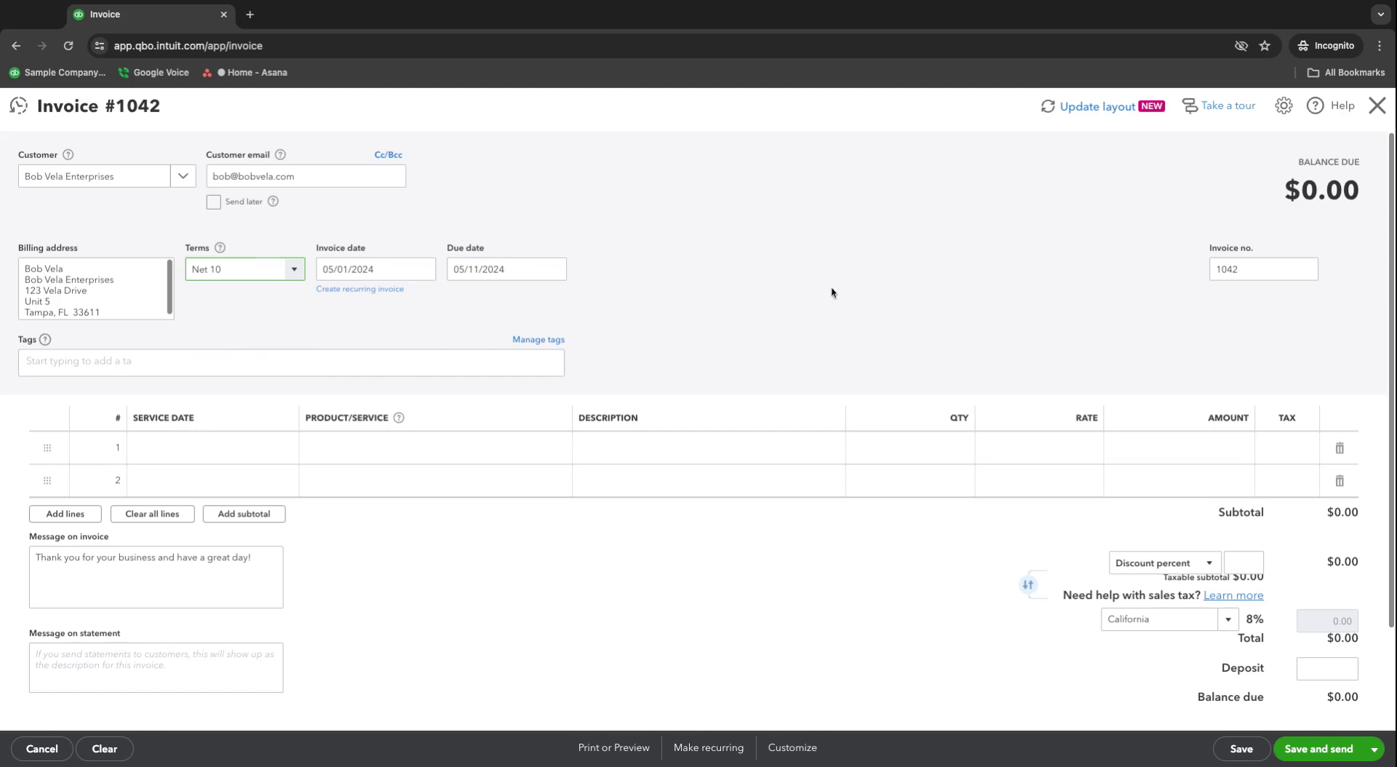
# - Set the service date of the first invoice line to 05/03/2024
pyautogui.scroll(-1, 945, 320)
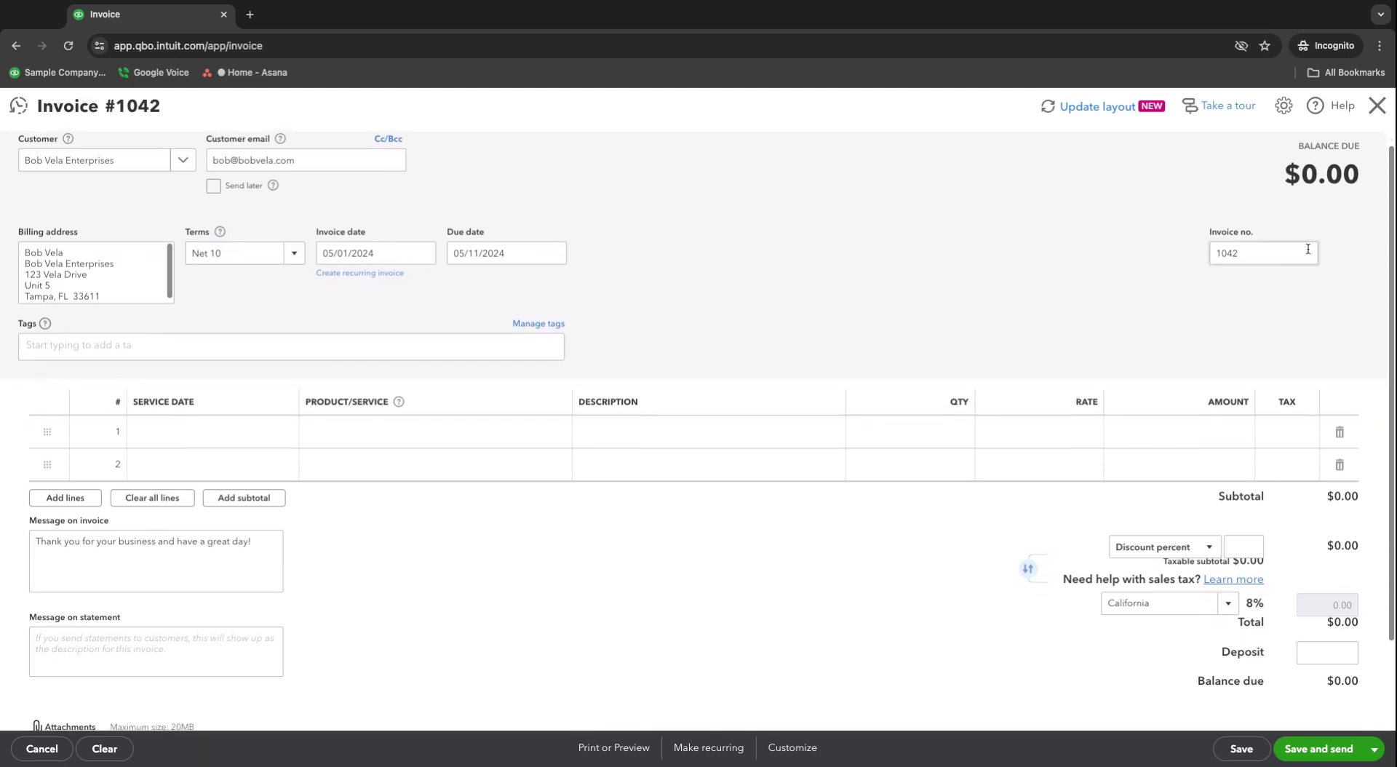
pyautogui.scroll(-1, 916, 320)
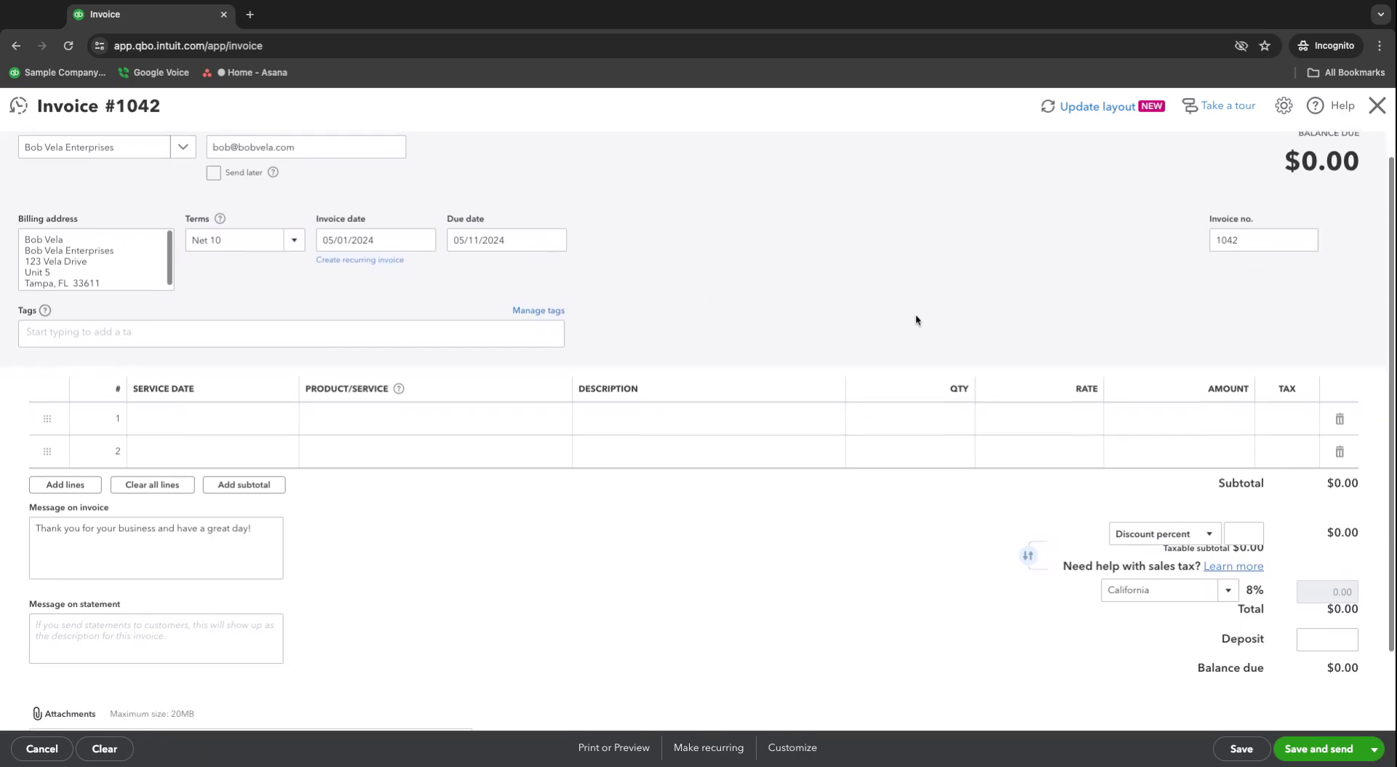
pyautogui.scroll(-1, 914, 316)
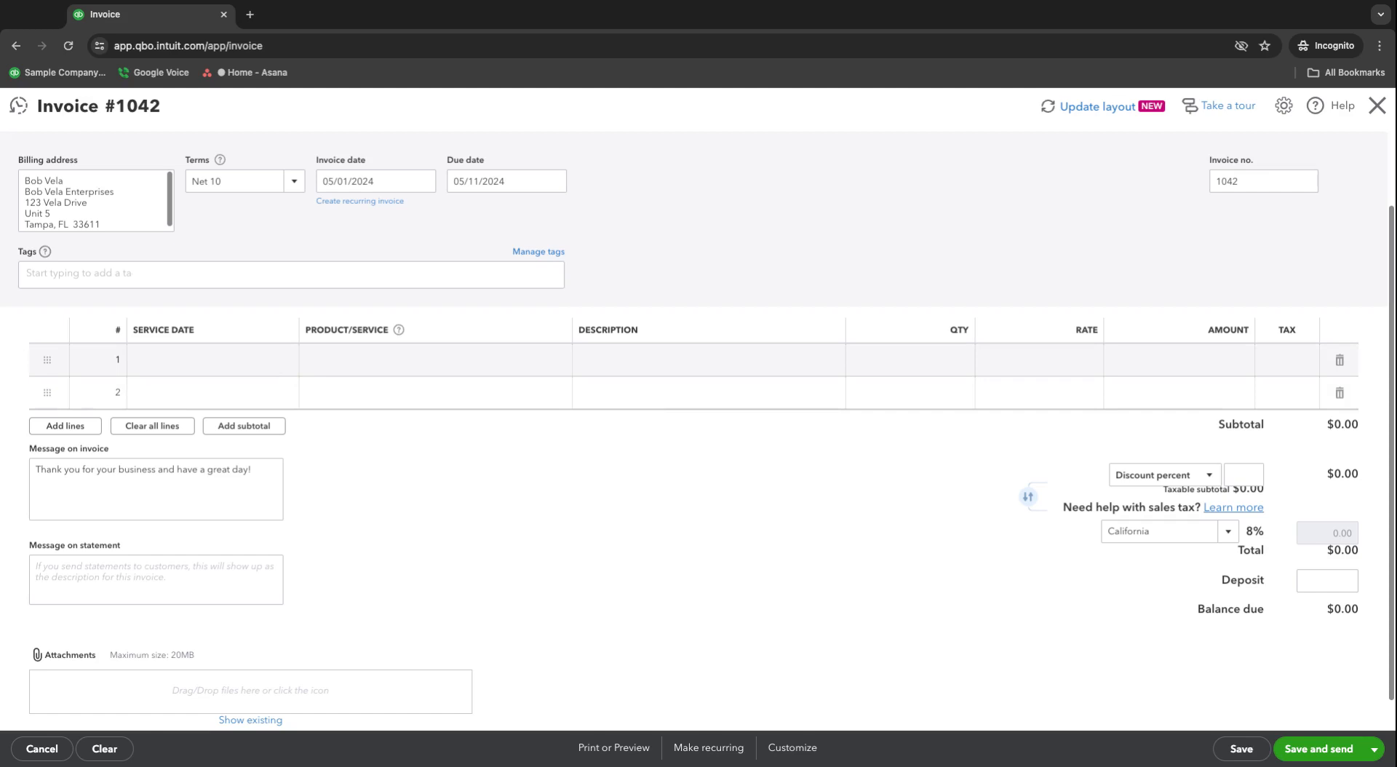
pyautogui.click(272, 362)
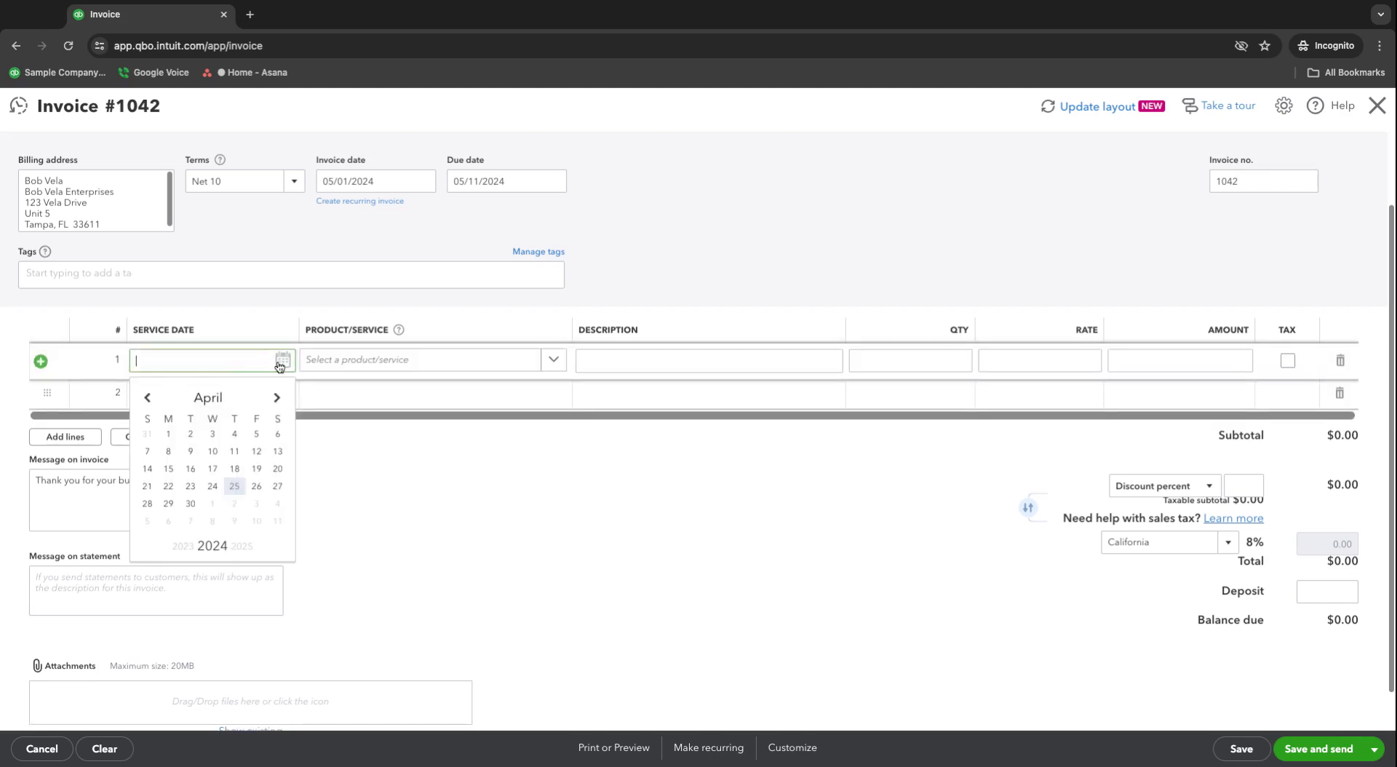
pyautogui.click(276, 398)
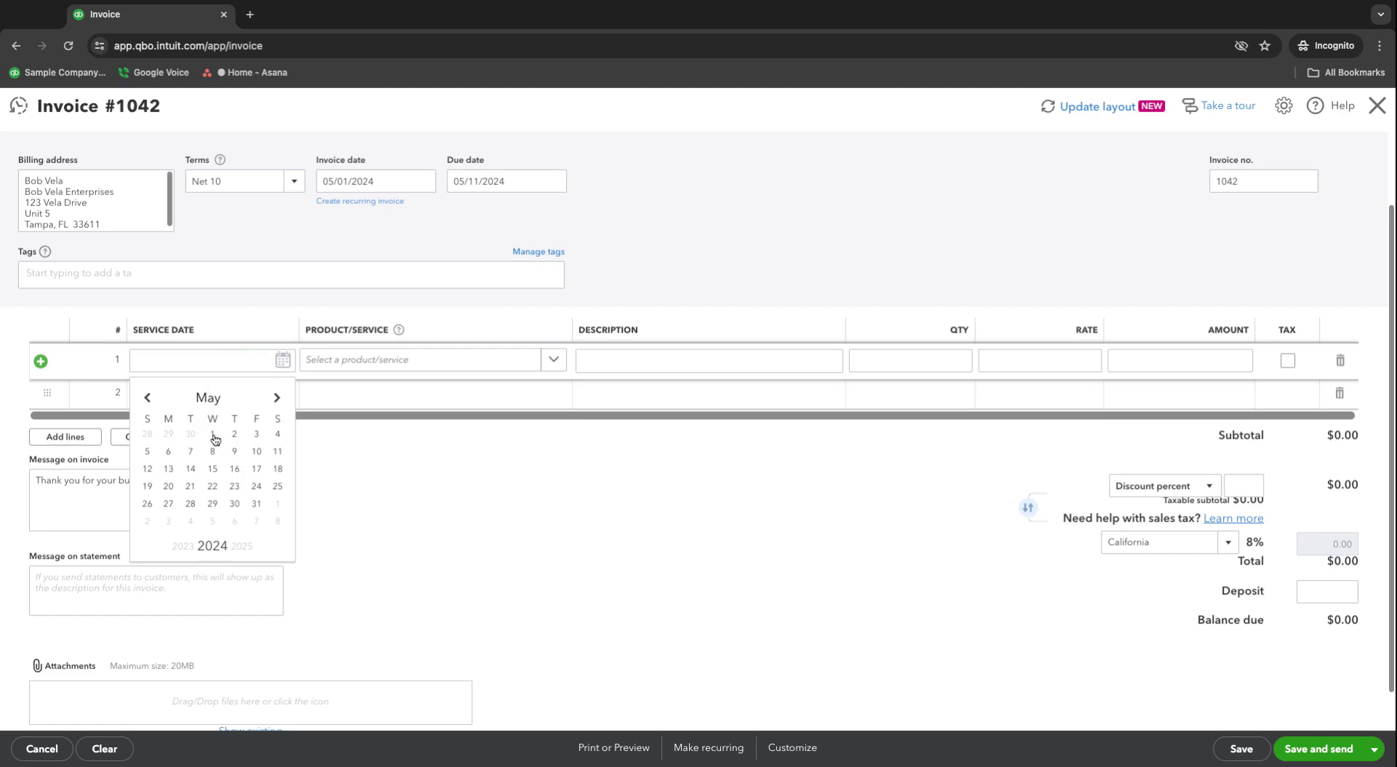
pyautogui.click(258, 434)
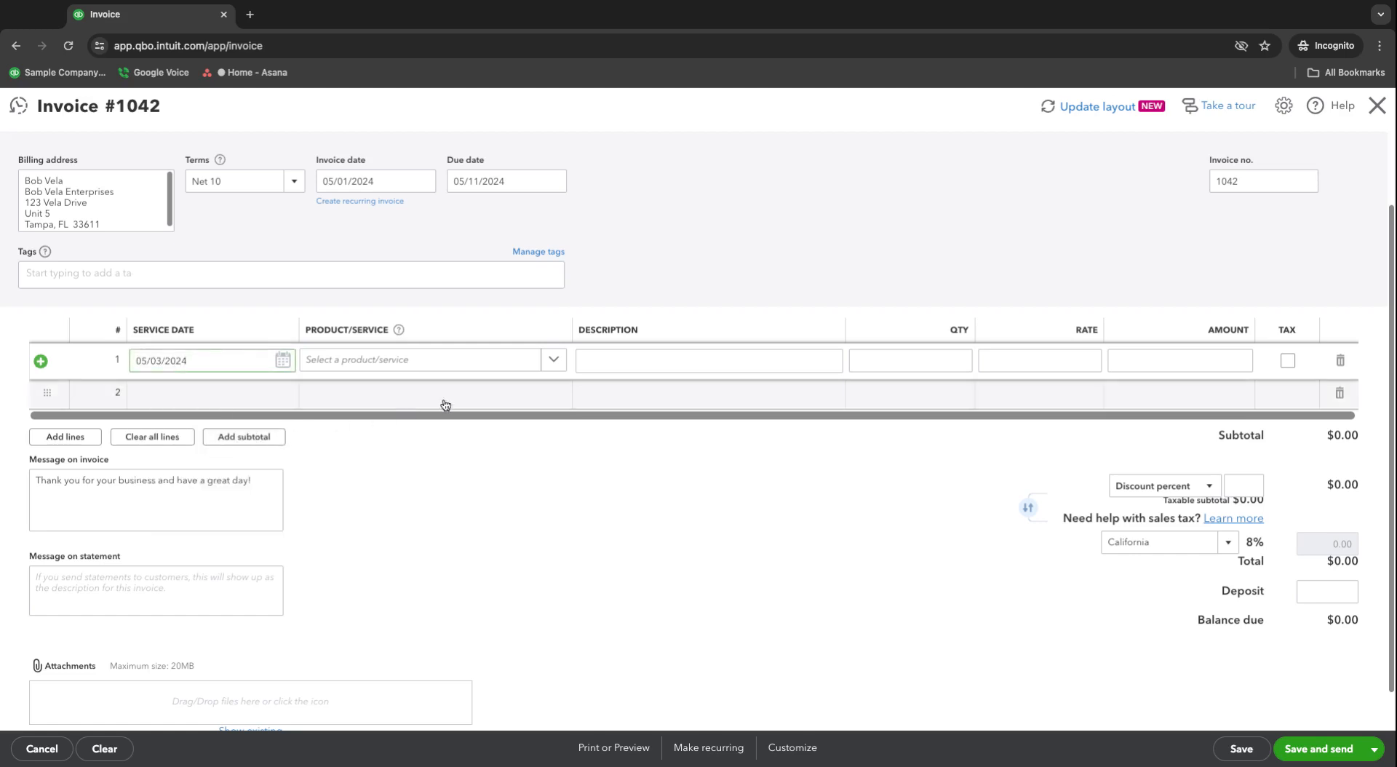
# - Assign the Services item from the Design category to the first line and describe it as "Design of Sprinkler Systems"
pyautogui.click(550, 370)
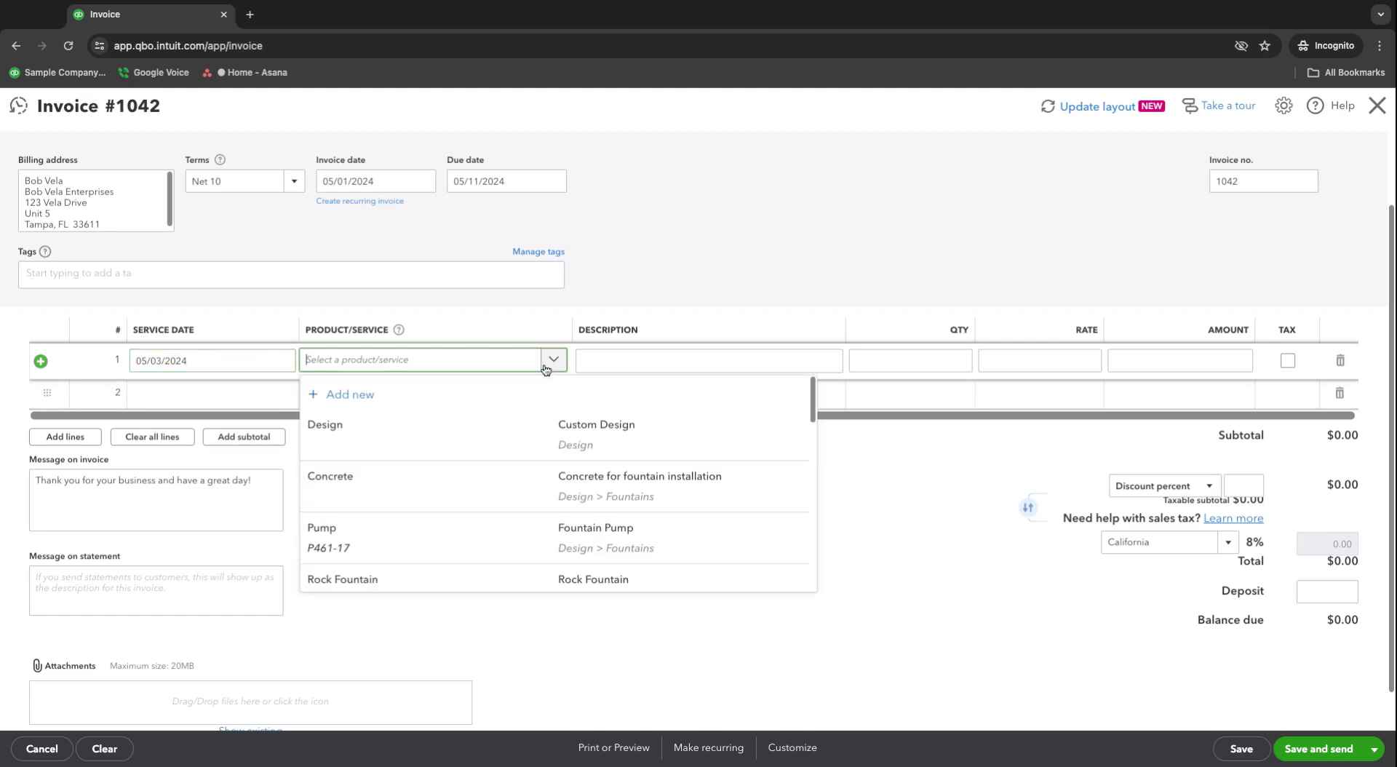
pyautogui.click(482, 368)
pyautogui.write('ser')
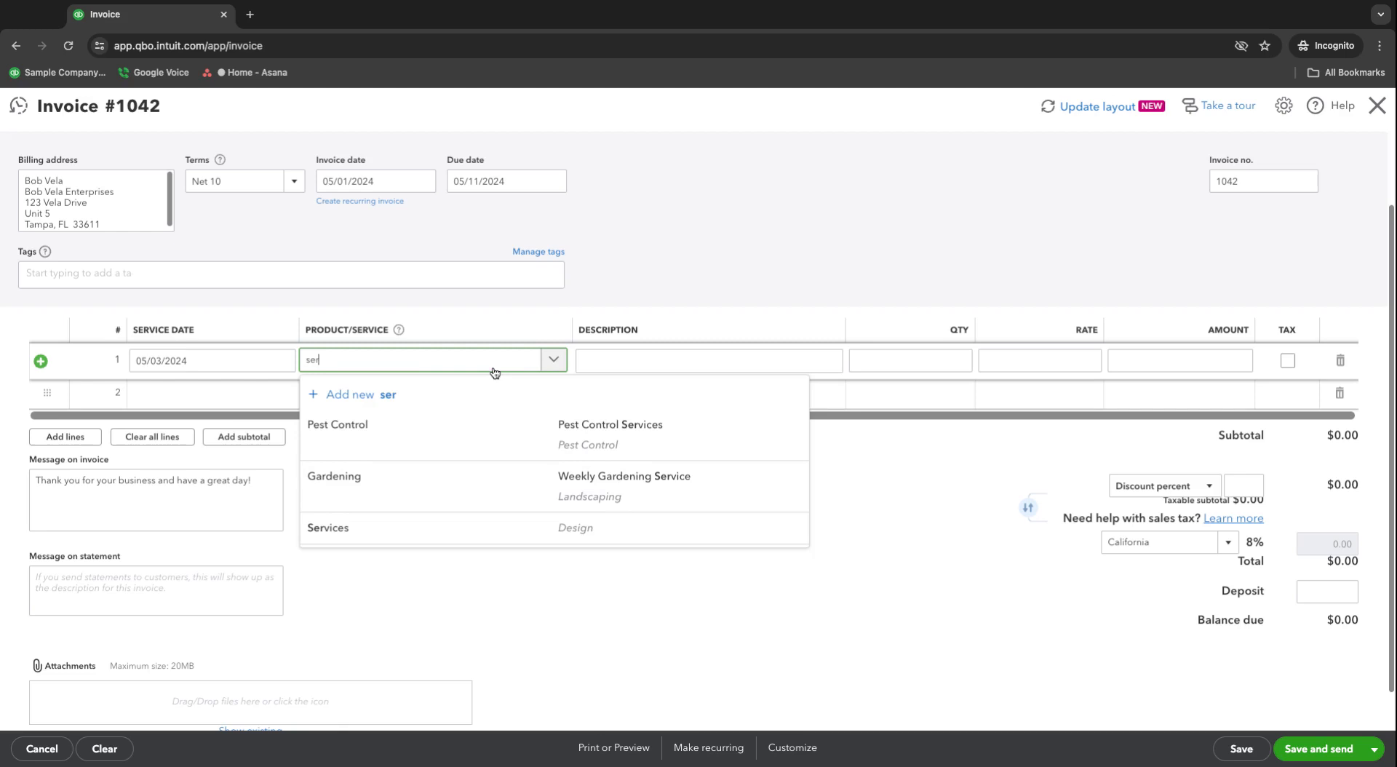
pyautogui.click(424, 531)
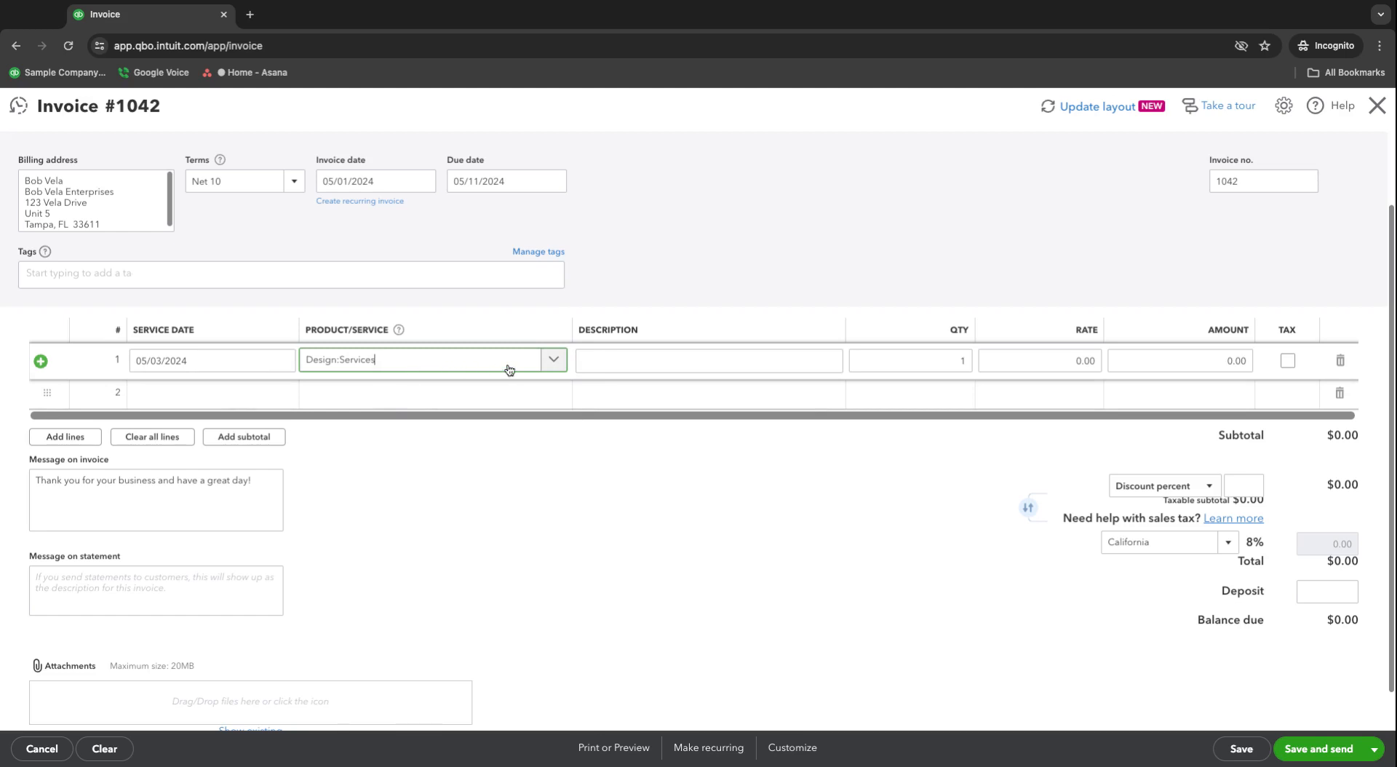
pyautogui.click(668, 362)
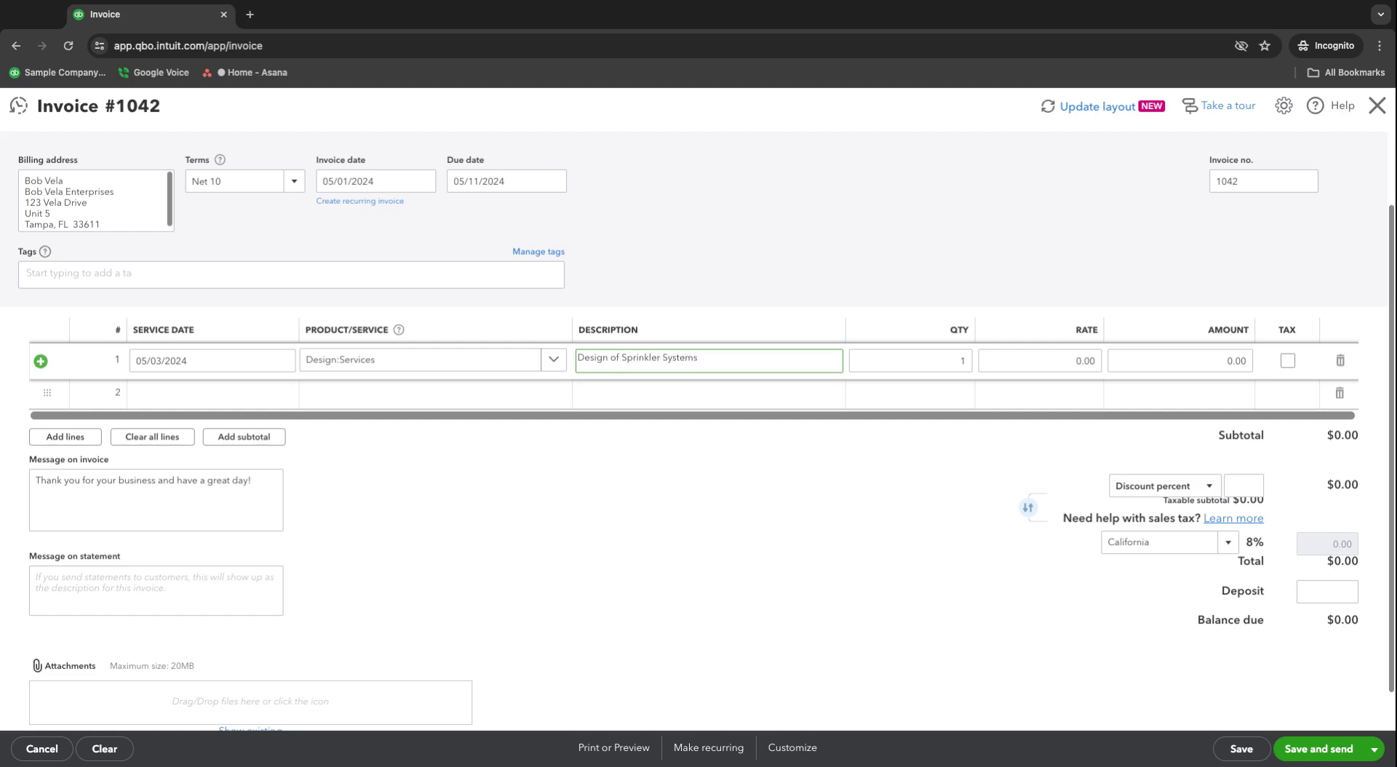
pyautogui.click(777, 291)
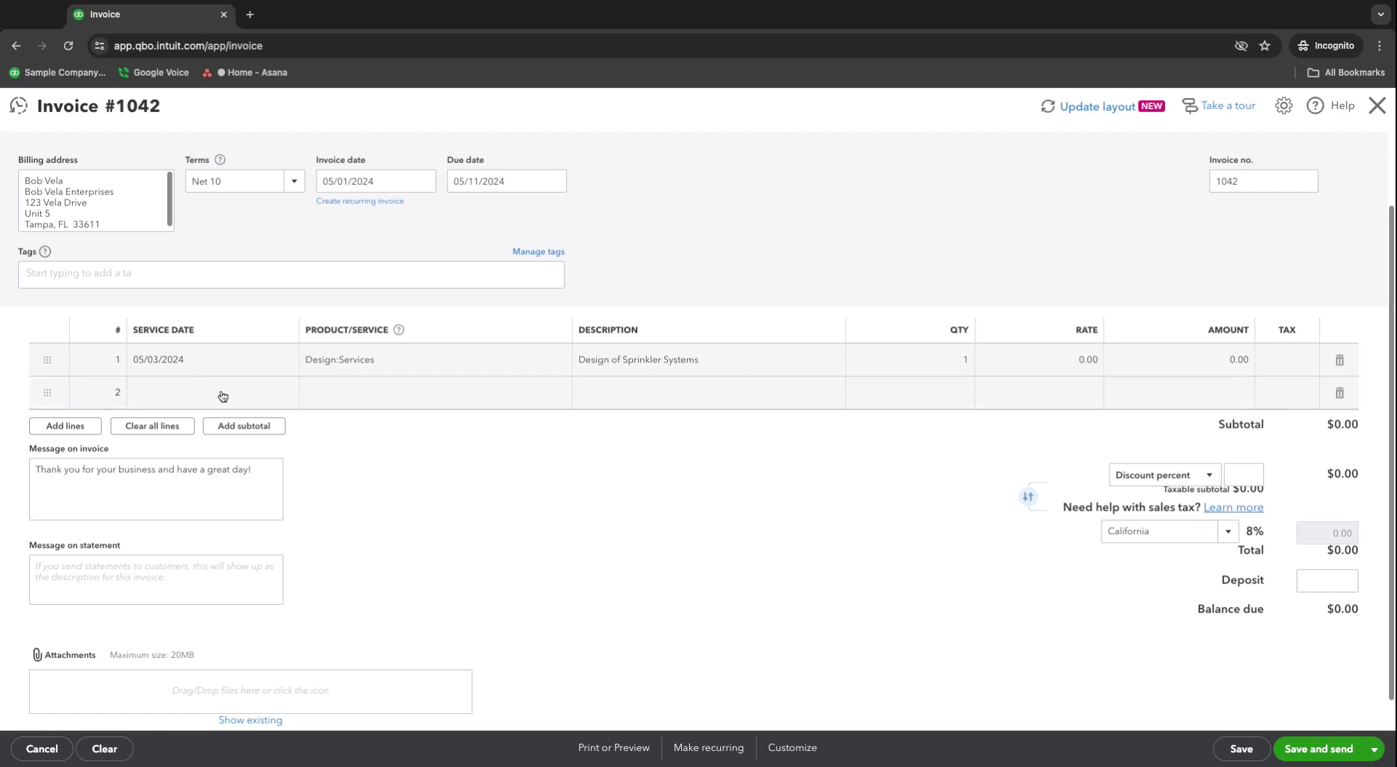
# - Fill in the second invoice line with service date 04/08/2024 and the Services item from the Design category
pyautogui.click(254, 394)
pyautogui.click(280, 395)
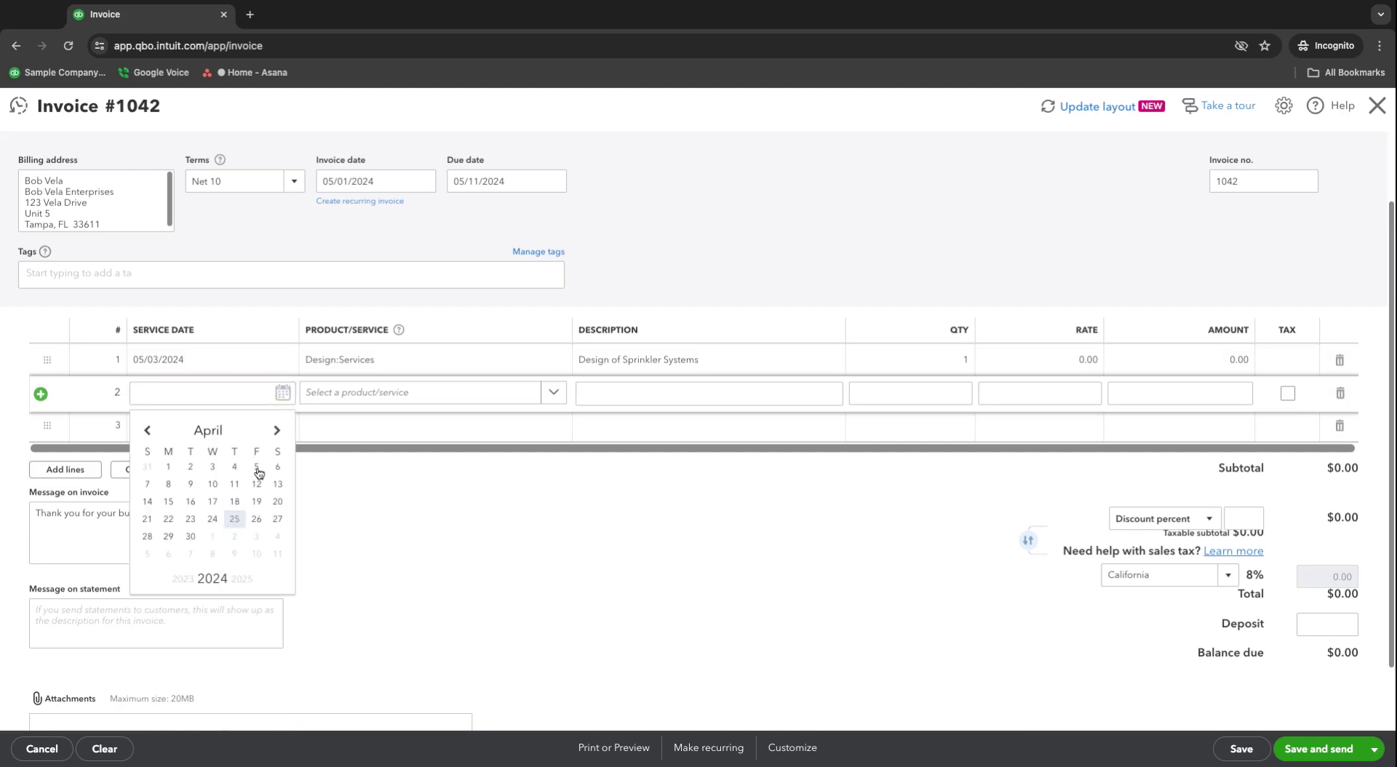
pyautogui.click(168, 486)
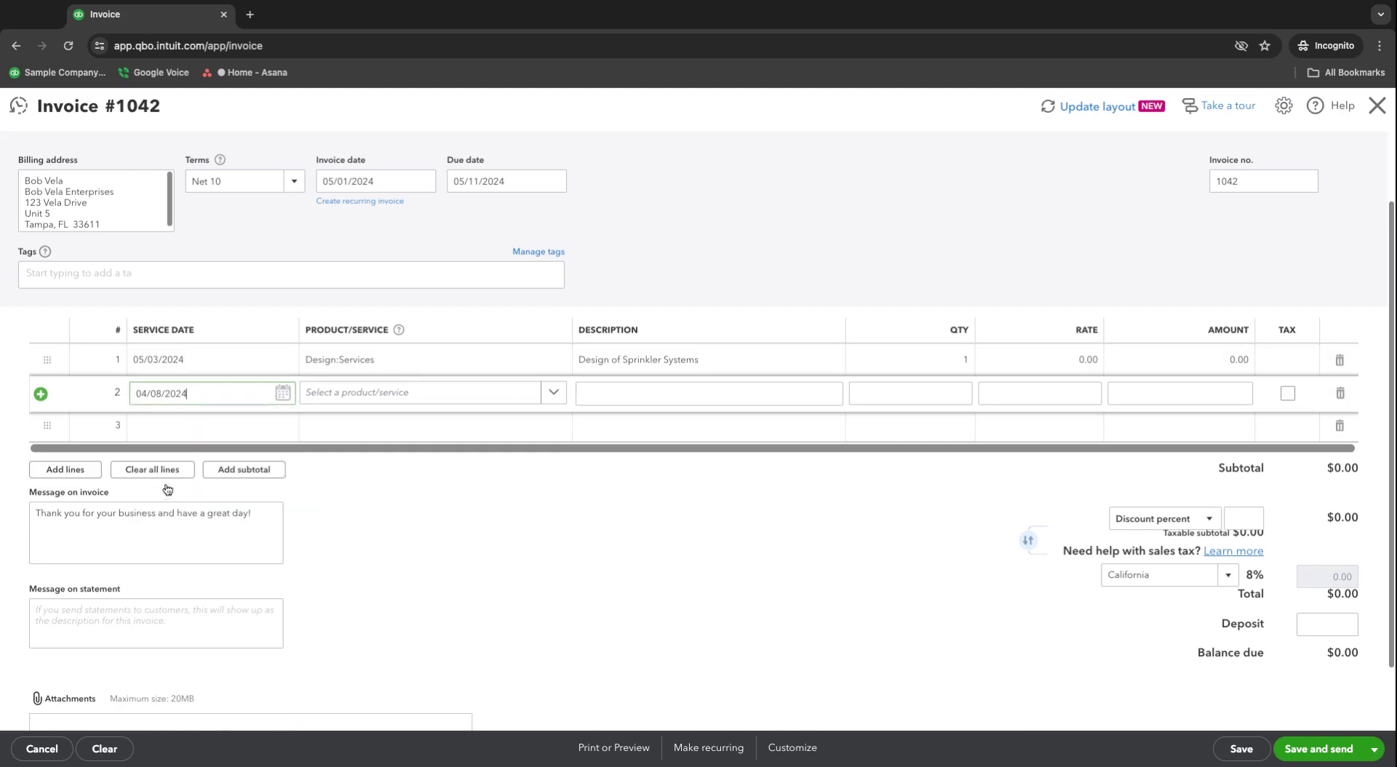
pyautogui.click(431, 400)
pyautogui.write('se')
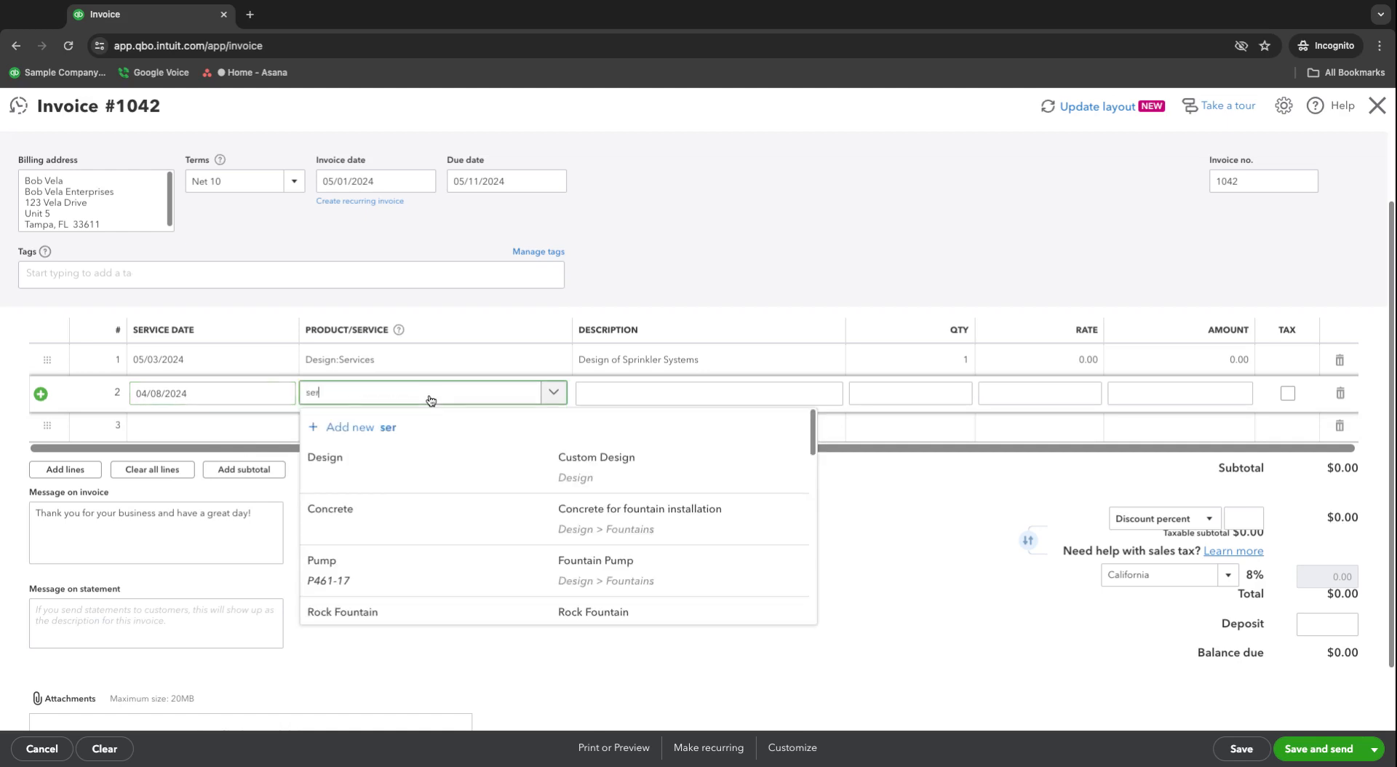
pyautogui.write('r')
pyautogui.click(383, 561)
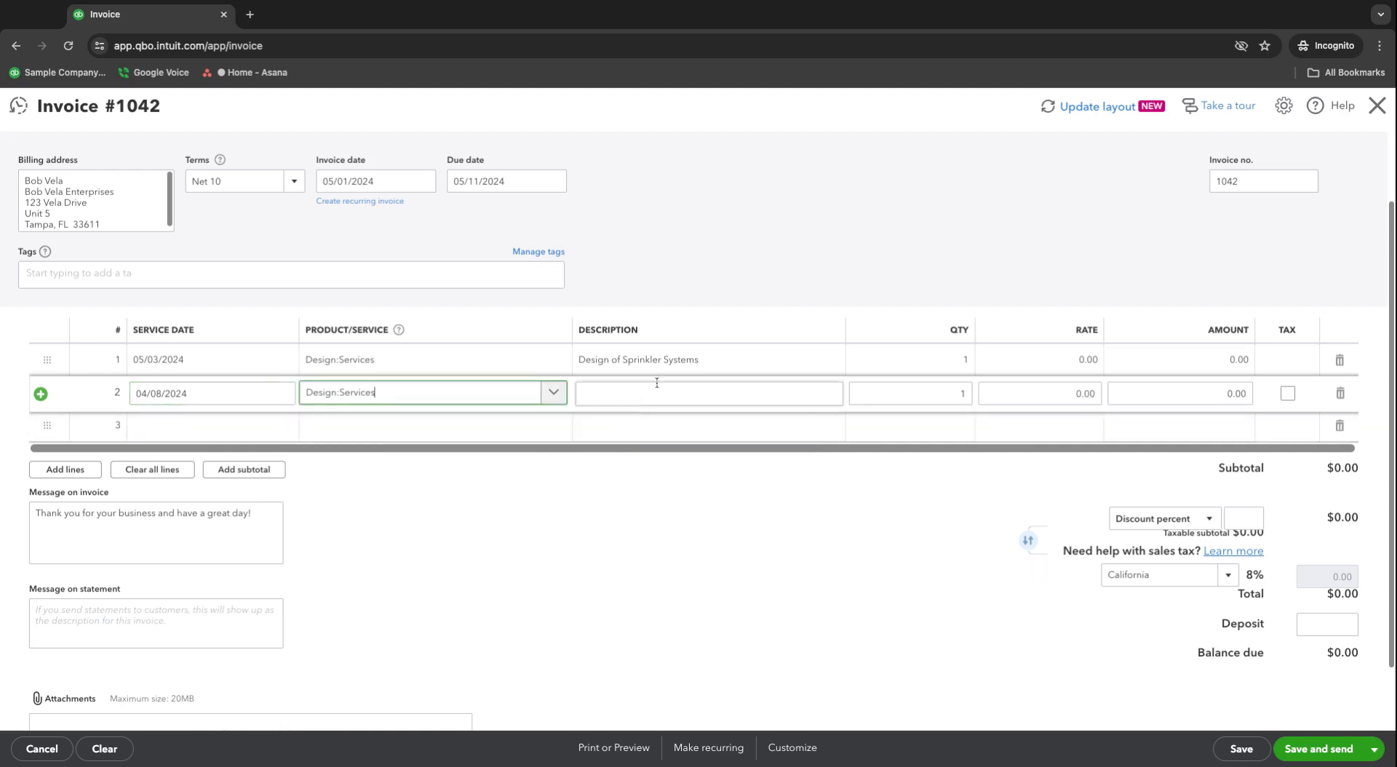
# - Copy the description "Design of Sprinkler Systems" from the first invoice line to the second line
pyautogui.click(673, 367)
pyautogui.hotkey('ctrl', 'c')
pyautogui.click(674, 398)
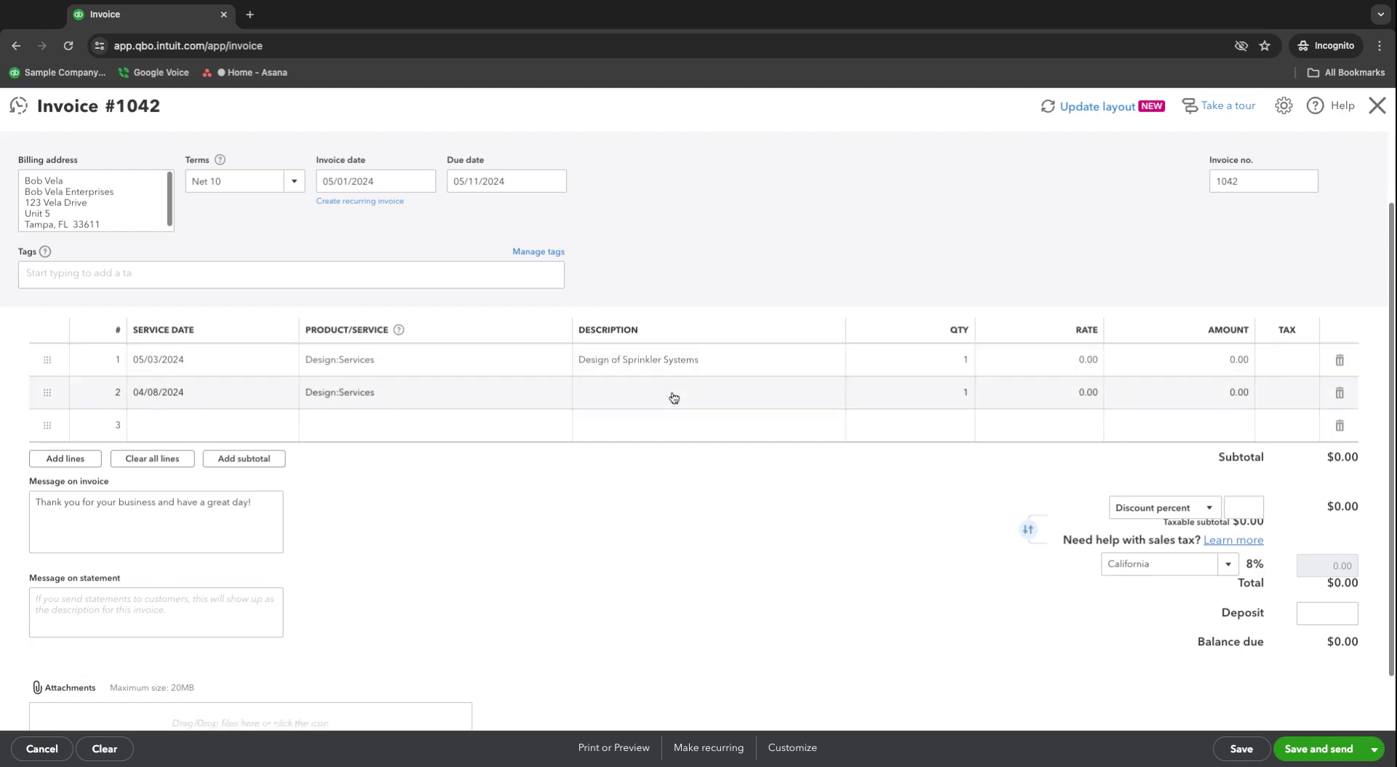
pyautogui.hotkey('ctrl', 'v')
pyautogui.click(757, 561)
# - Change the second invoice line's service date to 05/06/2024
pyautogui.click(268, 396)
pyautogui.click(283, 394)
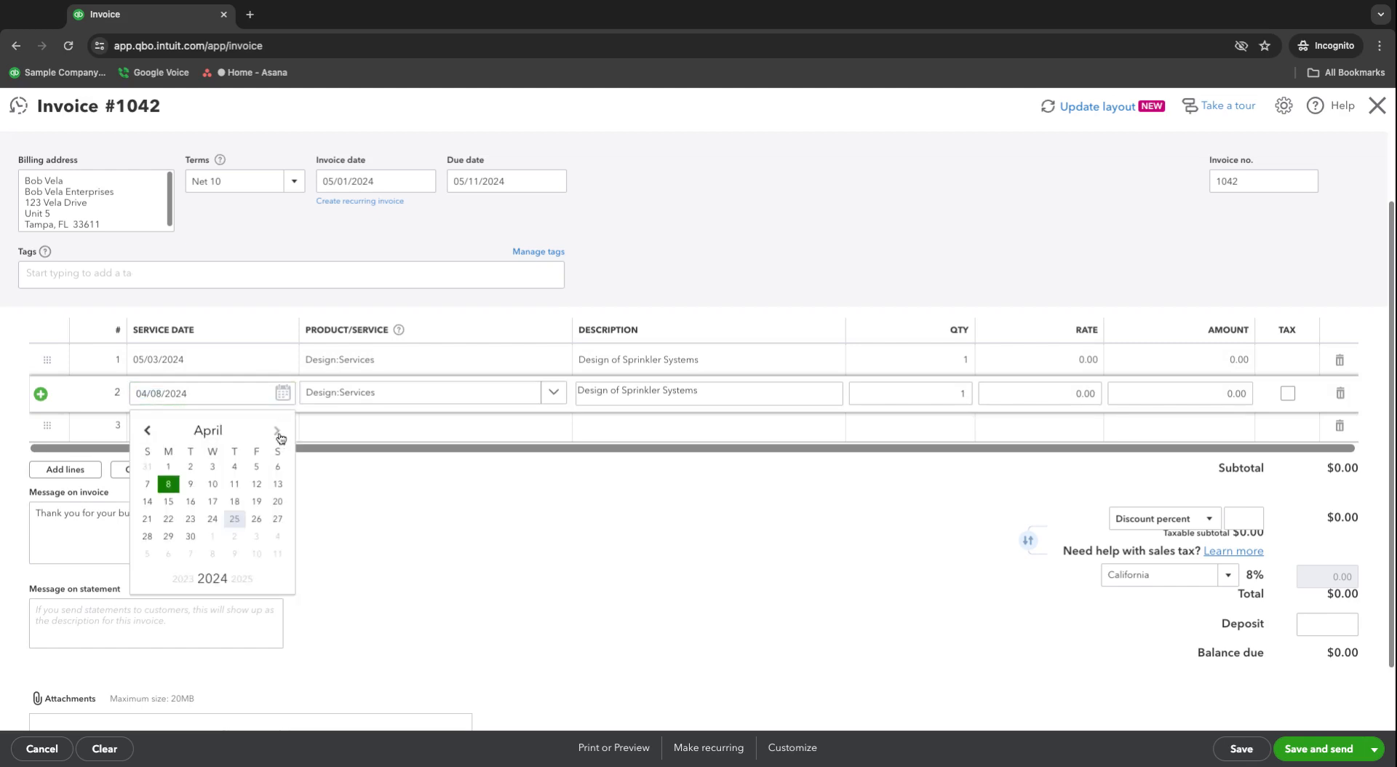
pyautogui.click(279, 434)
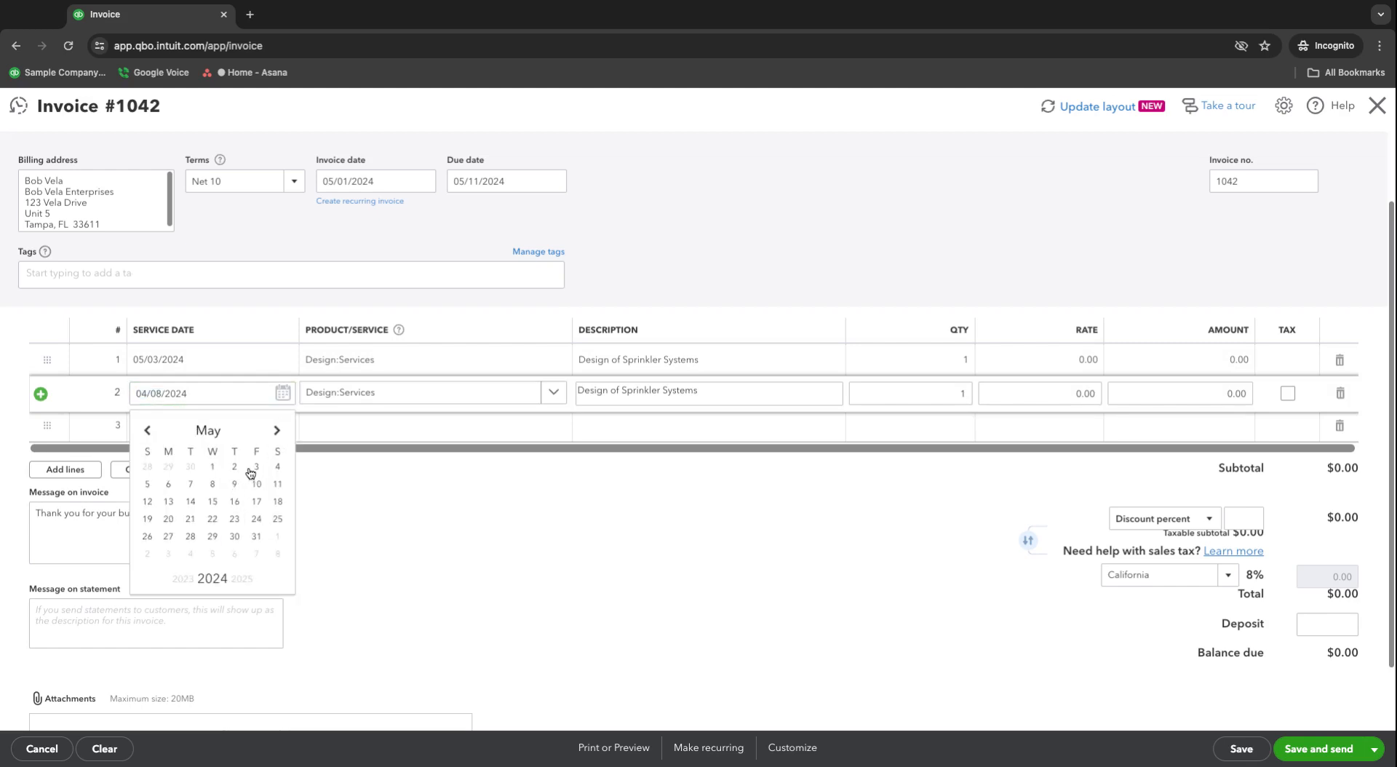
pyautogui.click(168, 484)
pyautogui.click(415, 535)
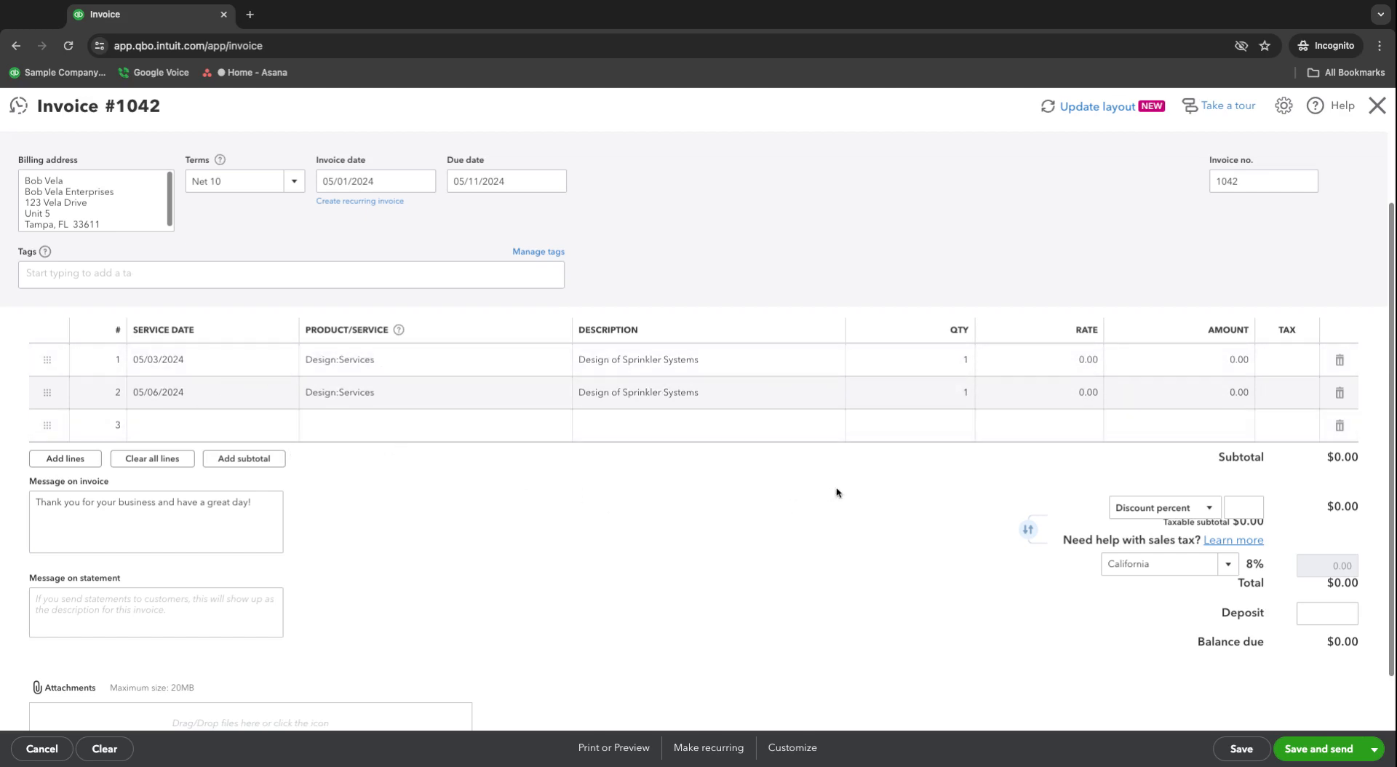
# - Set the rate to 25 on both the first and second invoice lines
pyautogui.click(1050, 361)
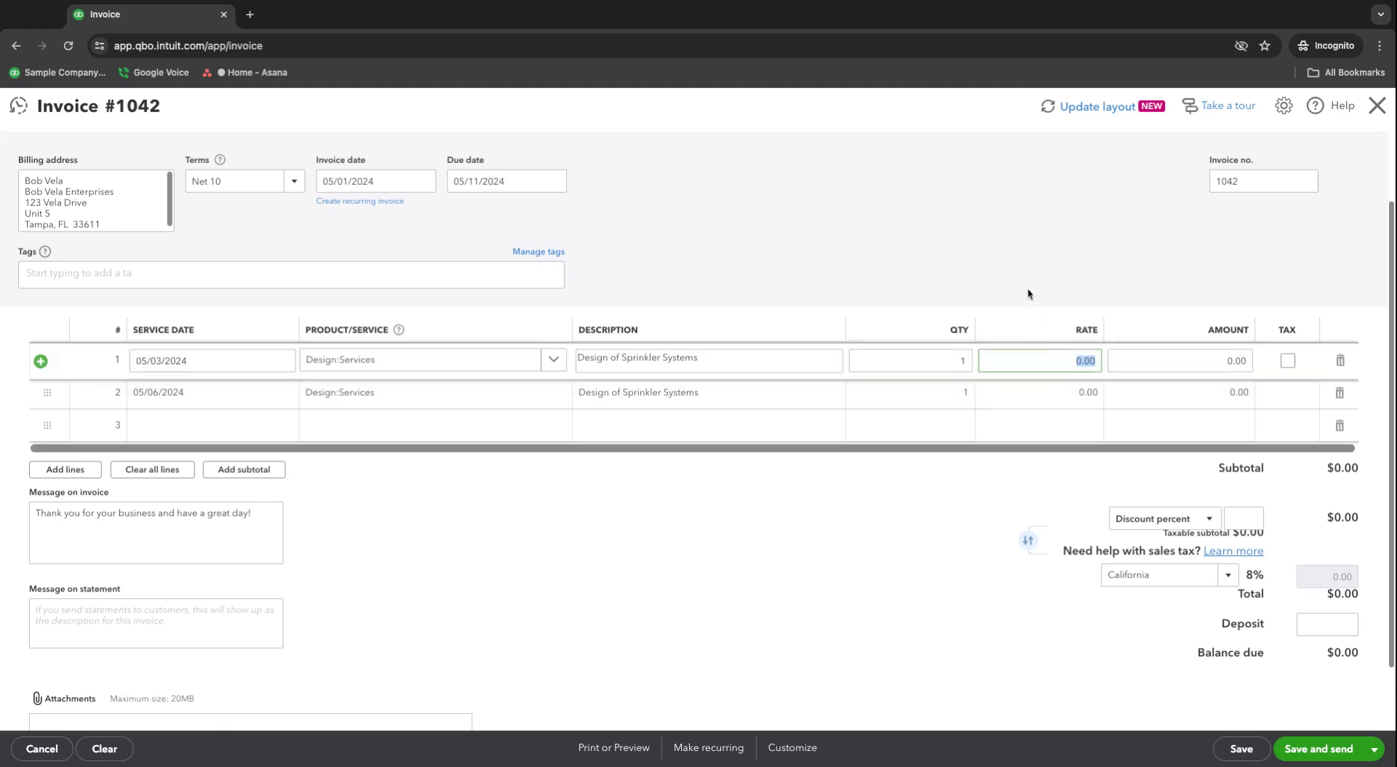
pyautogui.write('25')
pyautogui.click(969, 250)
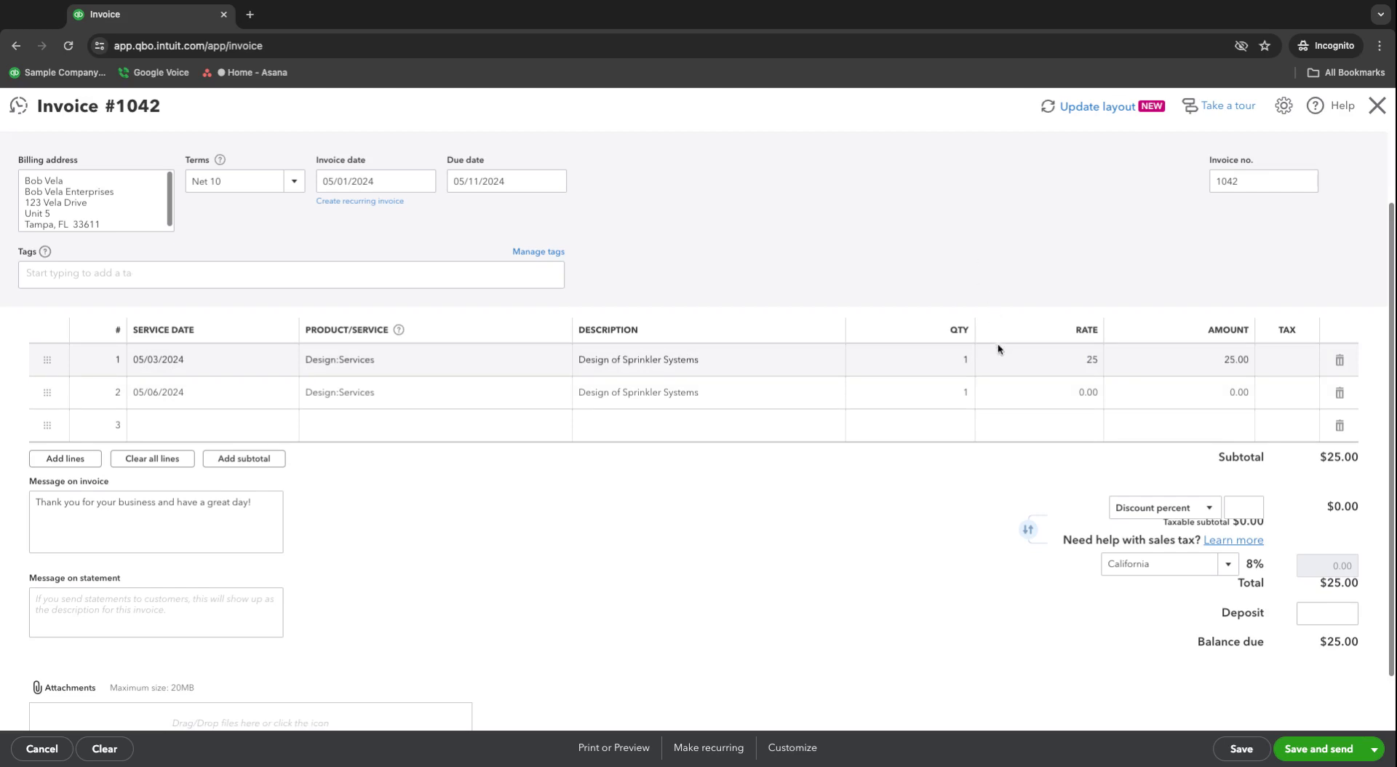
pyautogui.click(1038, 395)
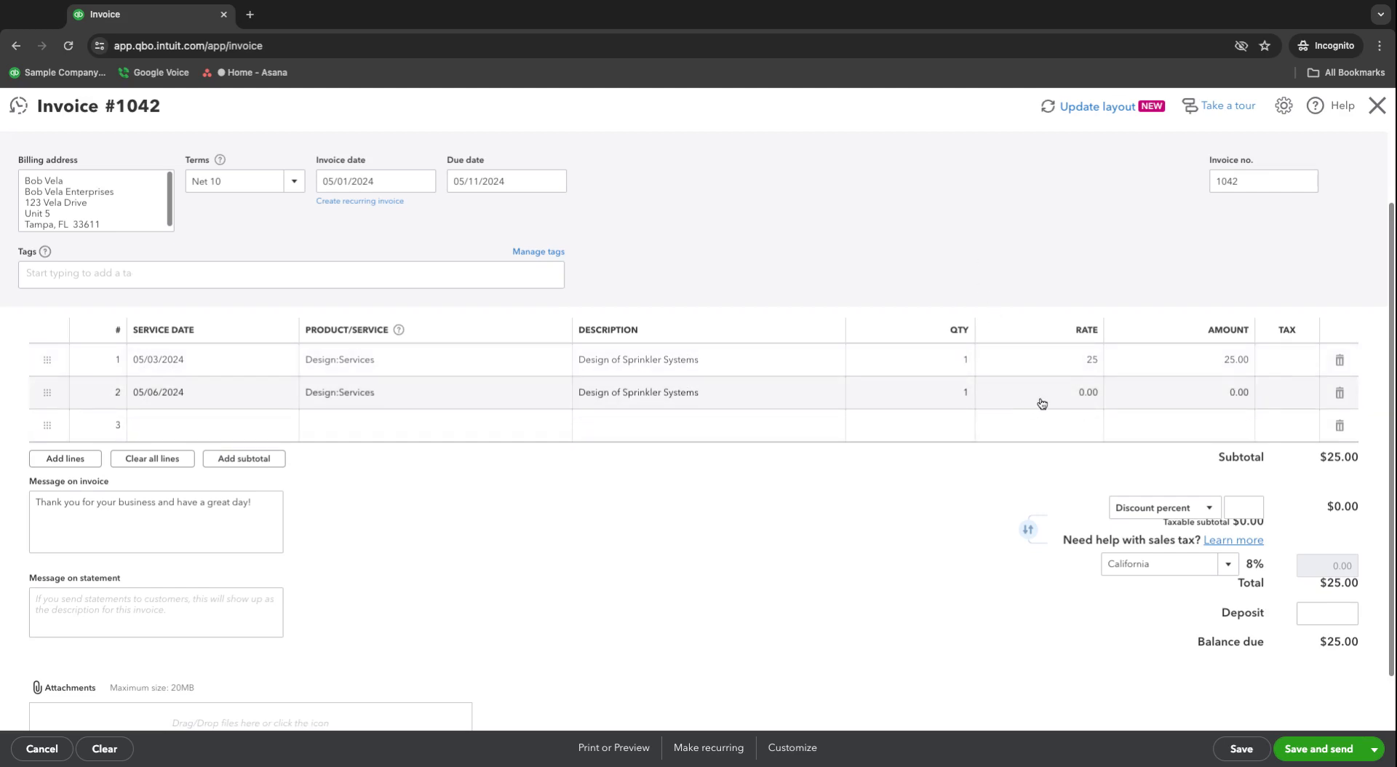
pyautogui.write('25')
pyautogui.click(994, 251)
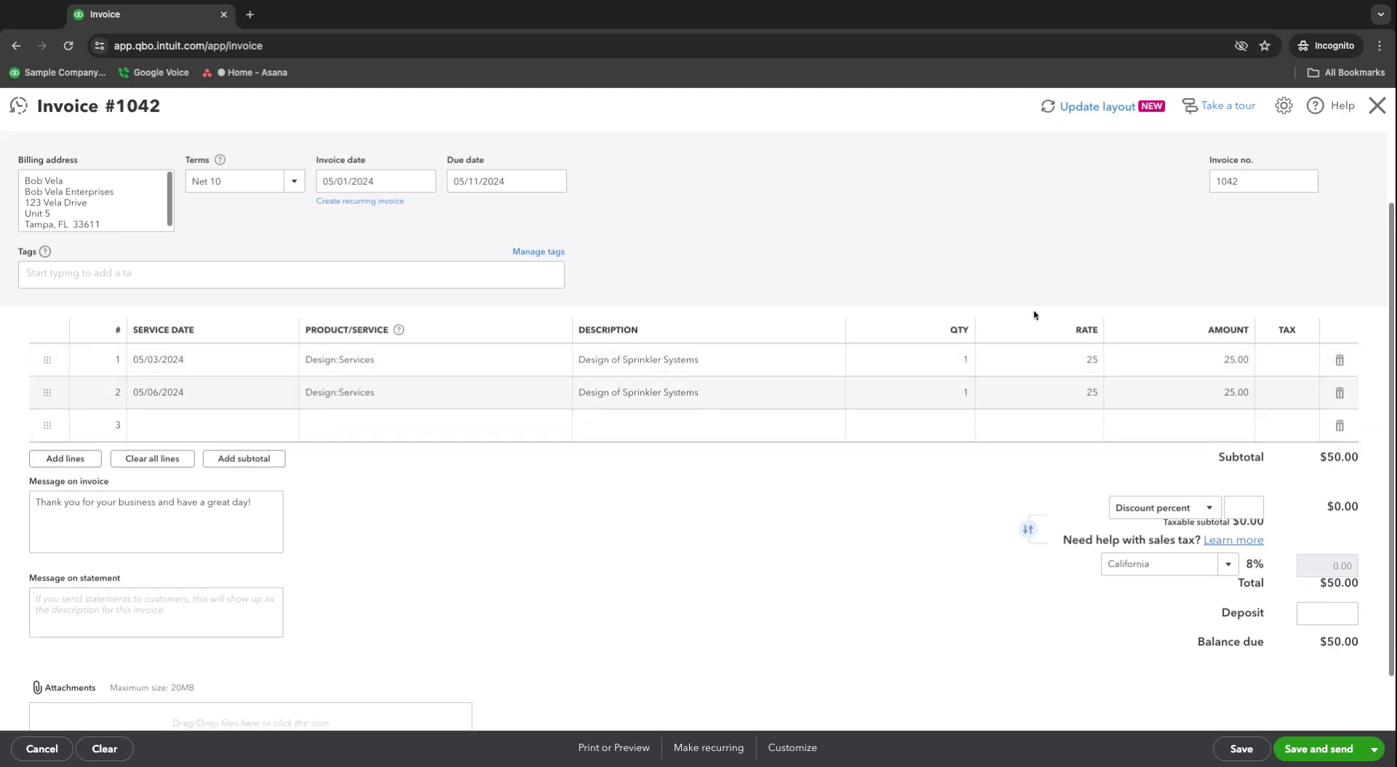
# - Set the quantity to 4 on the first invoice line and 8 on the second
pyautogui.click(947, 362)
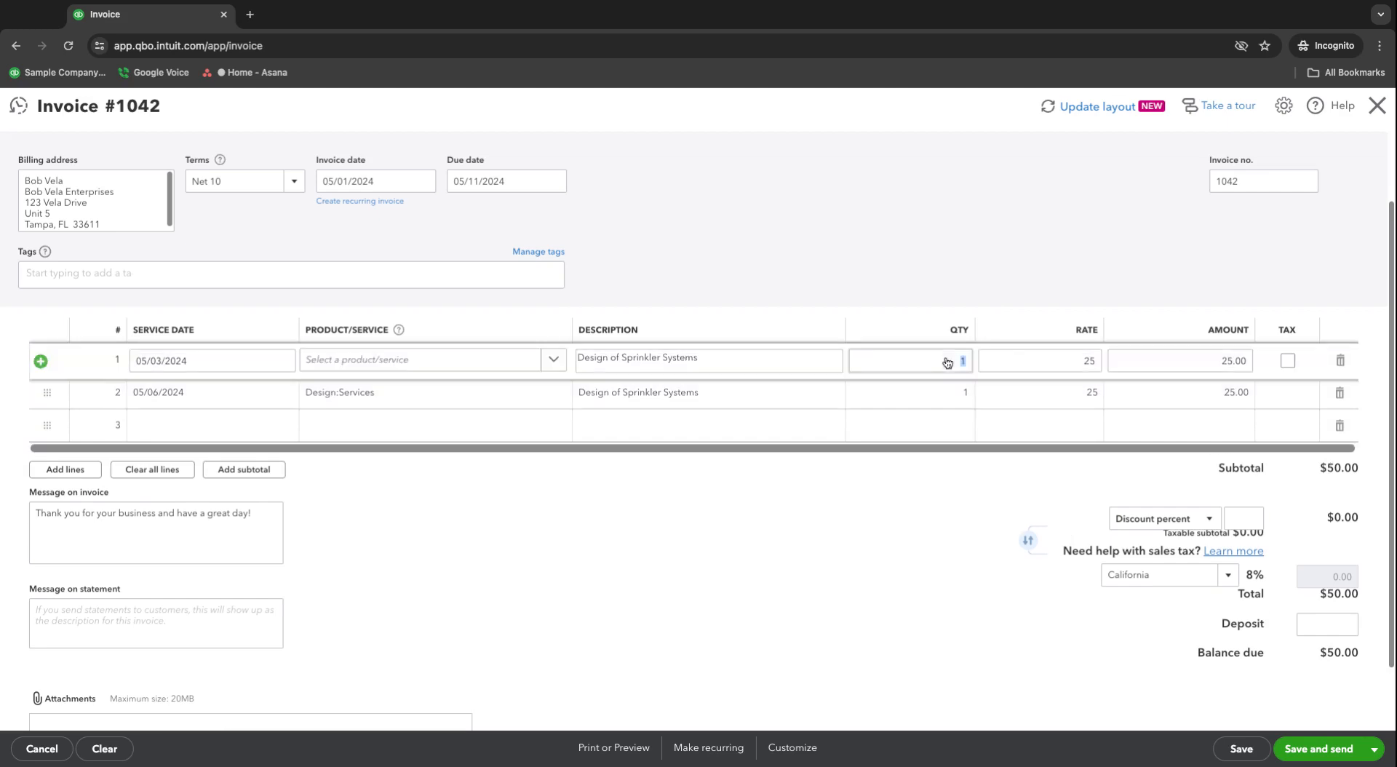
pyautogui.write('4')
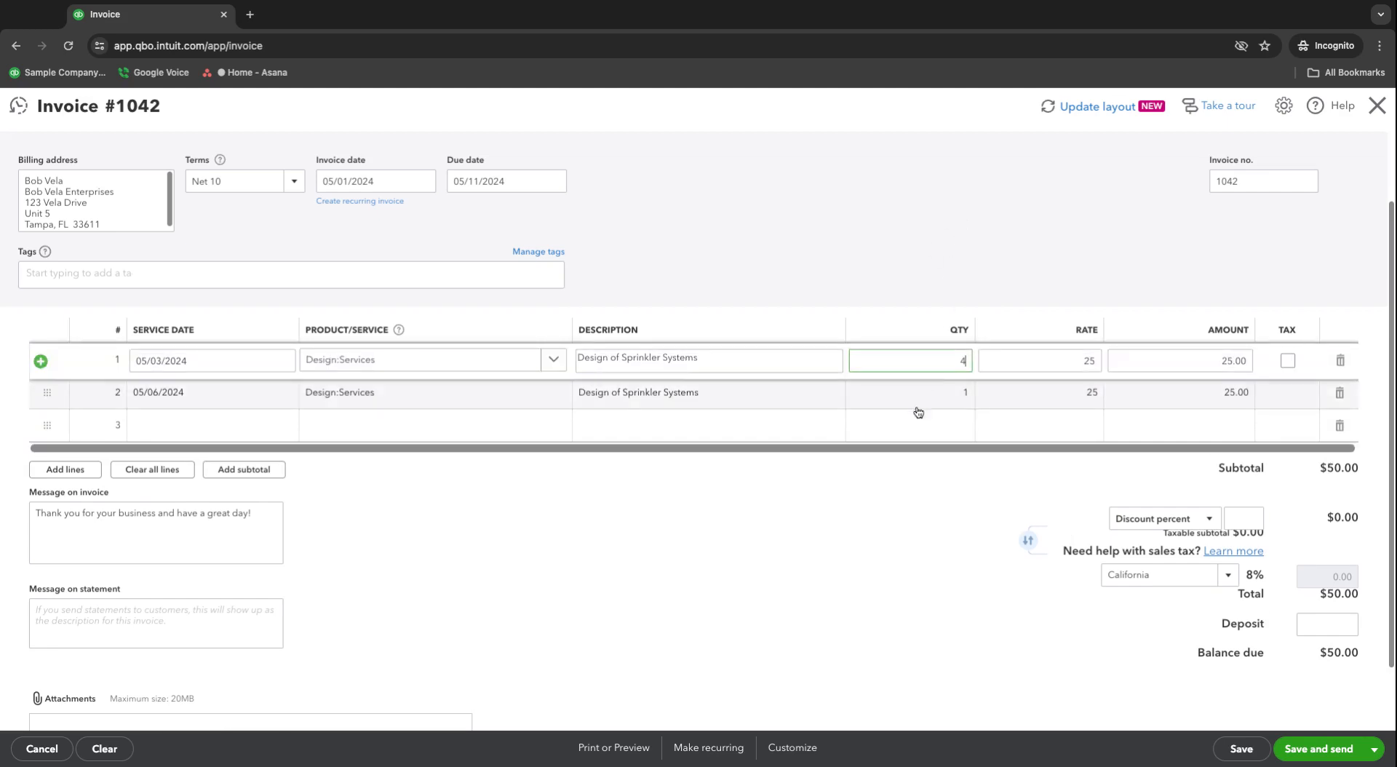
pyautogui.click(957, 499)
pyautogui.click(964, 394)
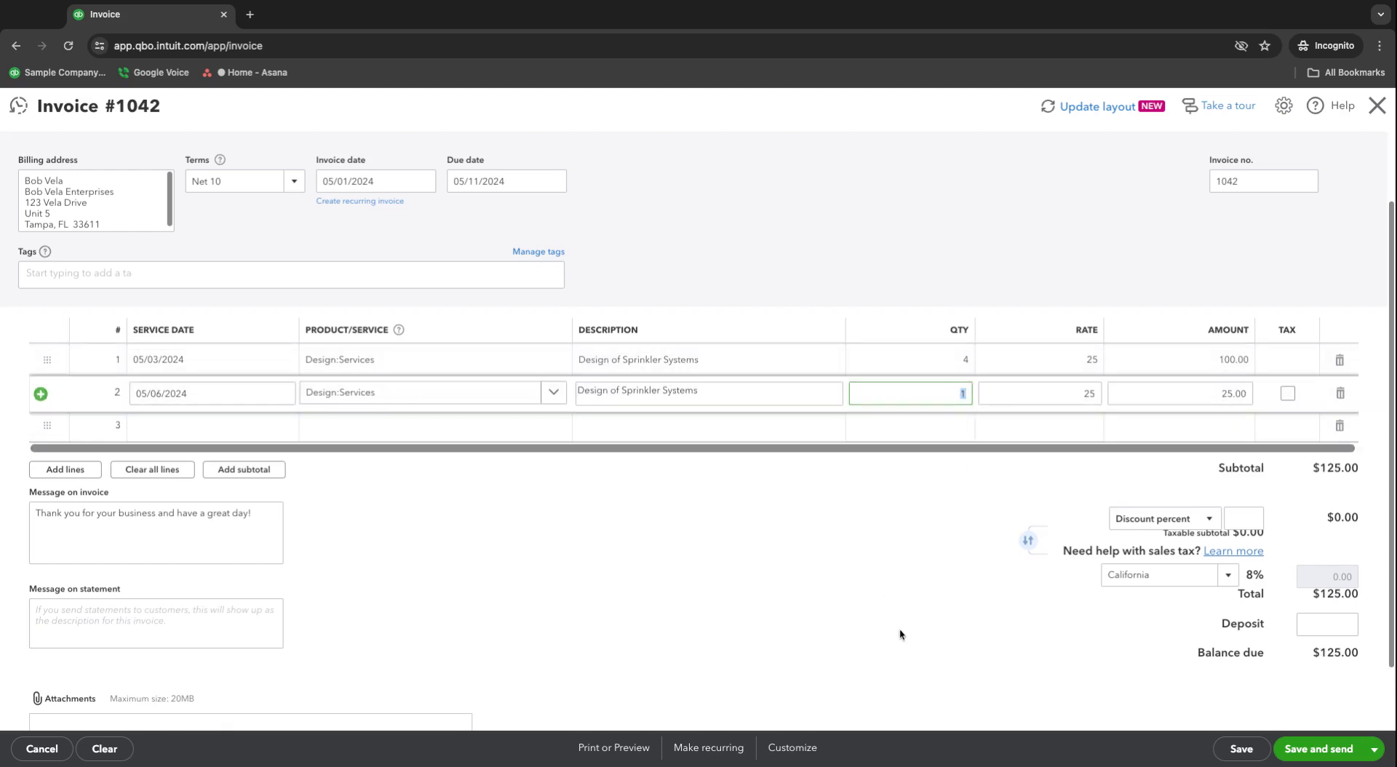
pyautogui.write('8')
pyautogui.click(958, 206)
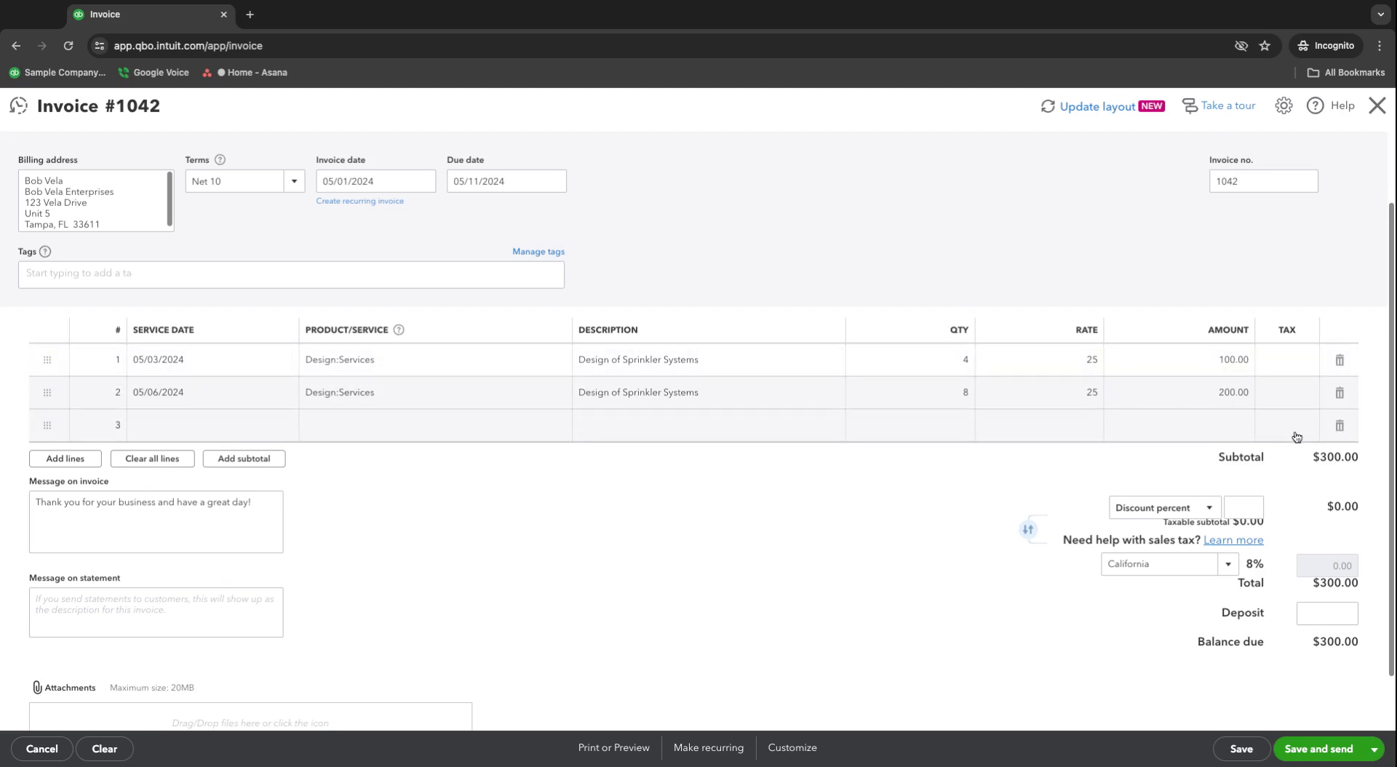
# - Mark both service lines as taxable and look through the available sales tax rates
pyautogui.scroll(2, 794, 557)
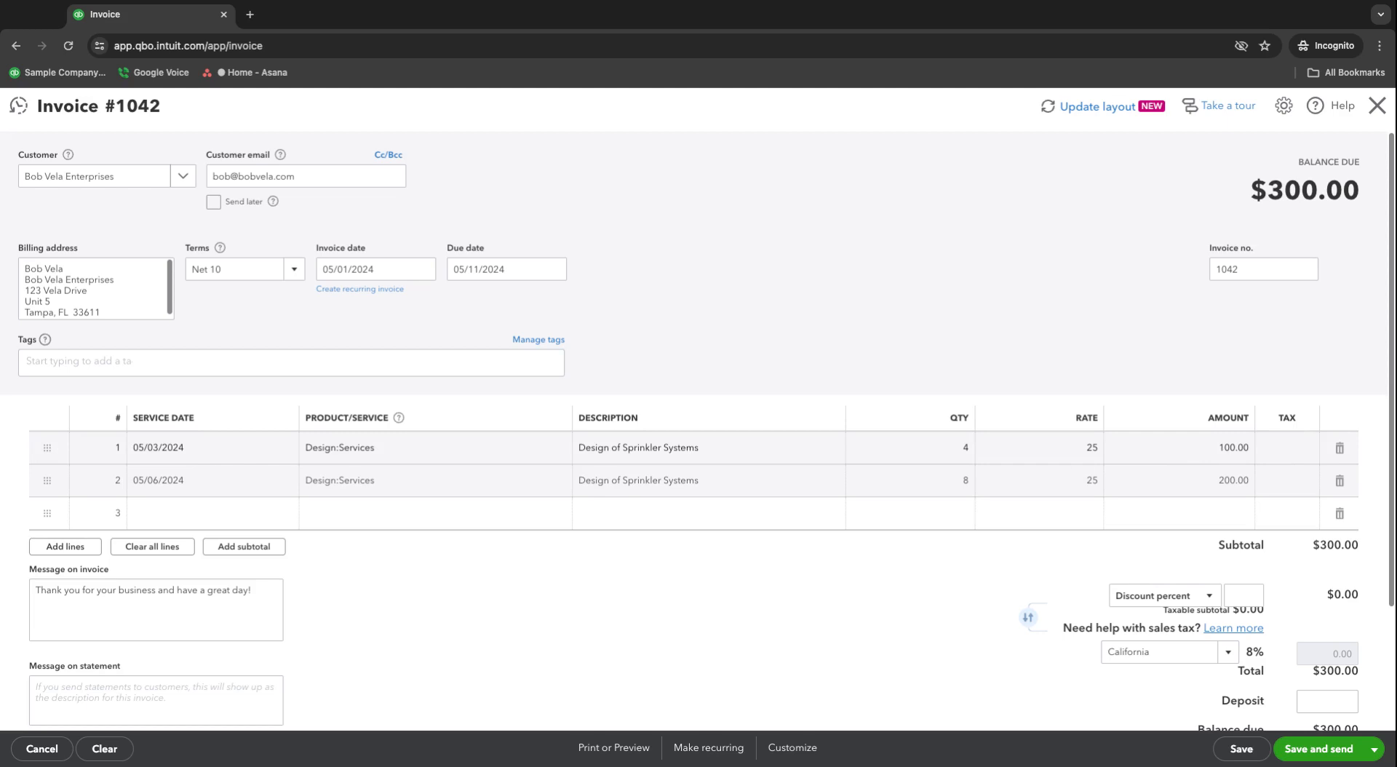
pyautogui.click(1289, 451)
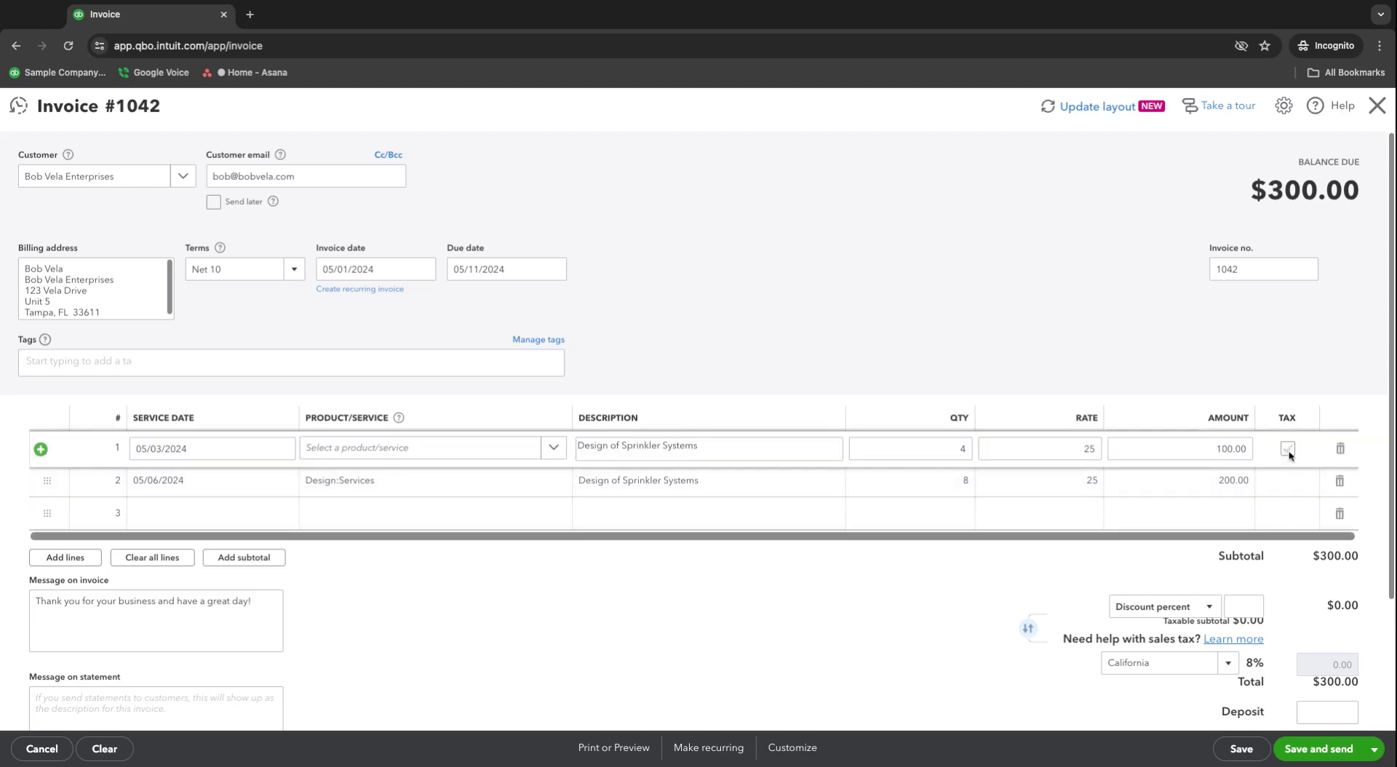
pyautogui.click(1287, 451)
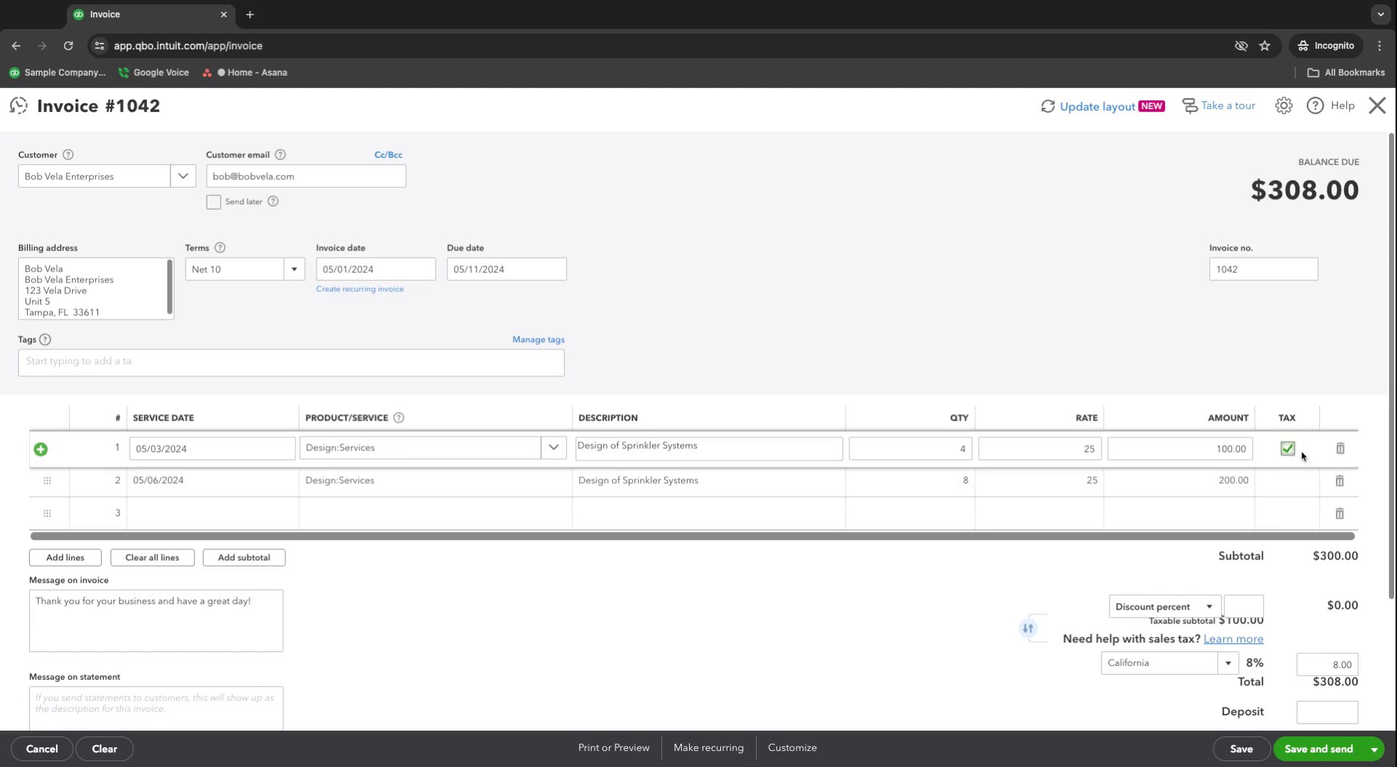
pyautogui.scroll(-1, 1295, 451)
pyautogui.click(1289, 441)
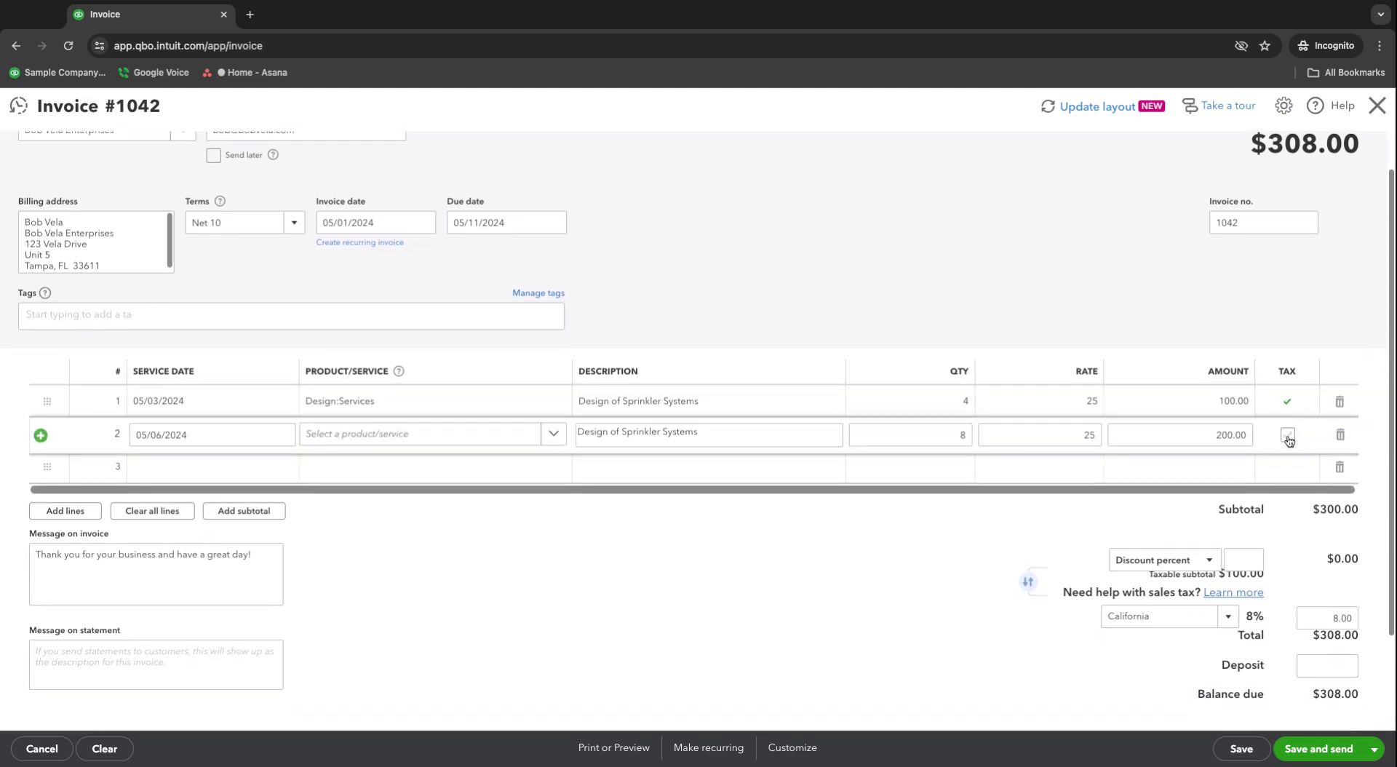
pyautogui.click(1287, 435)
pyautogui.scroll(-2, 1286, 440)
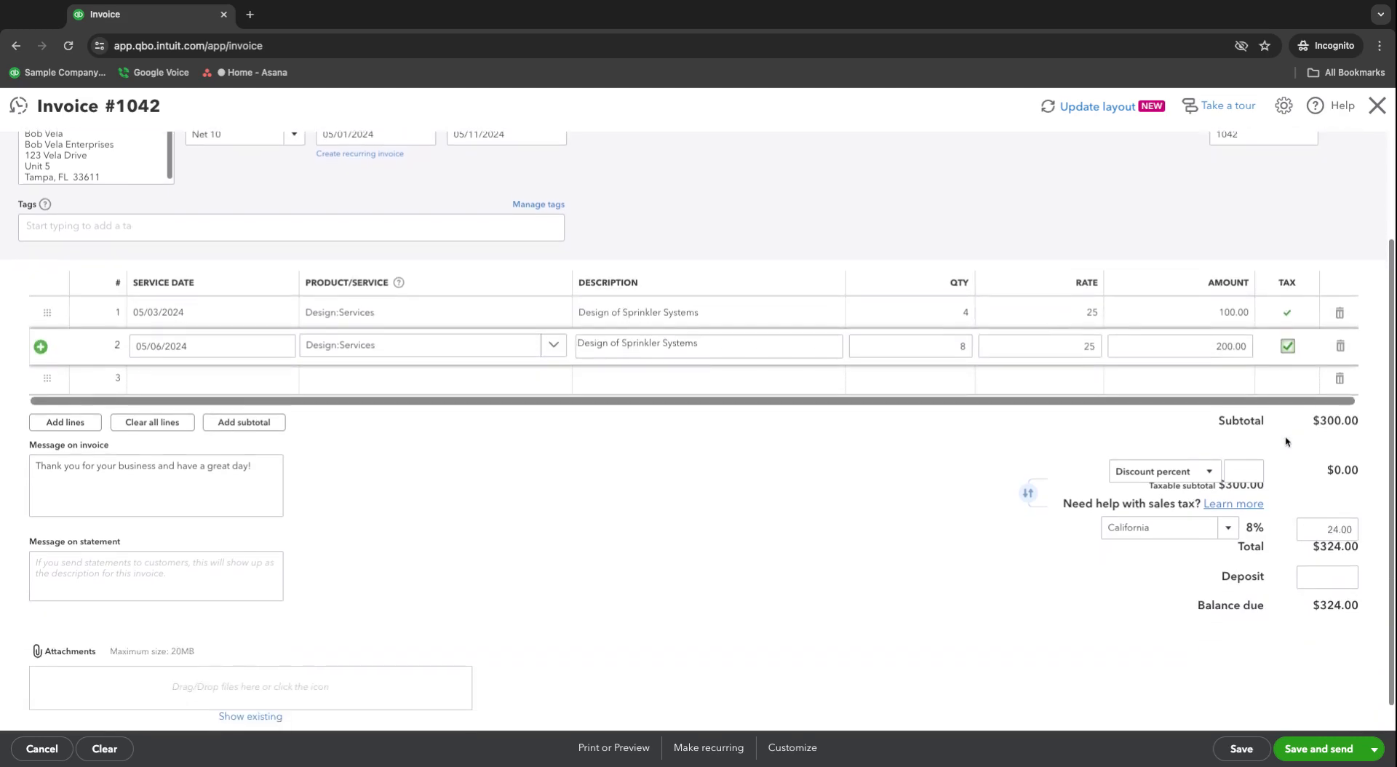
pyautogui.click(1228, 533)
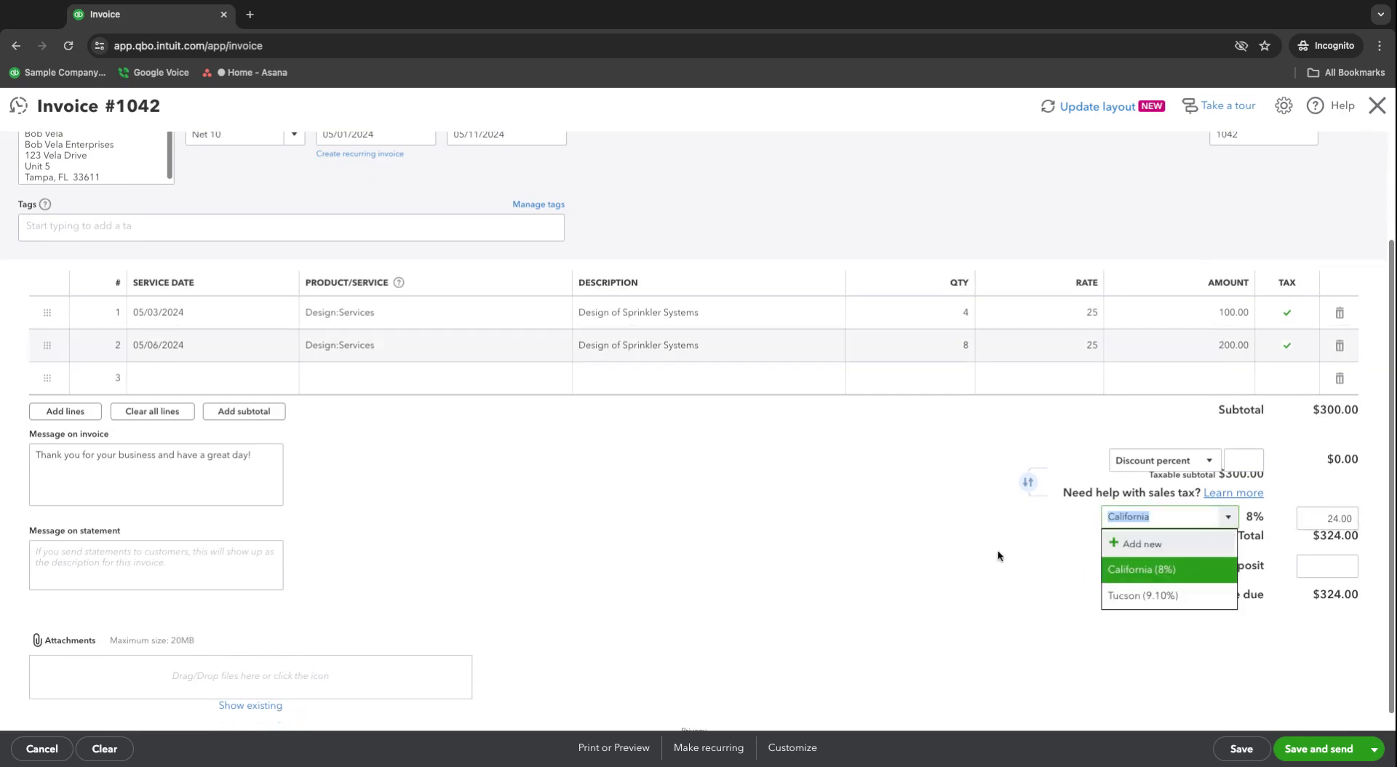
pyautogui.click(1022, 551)
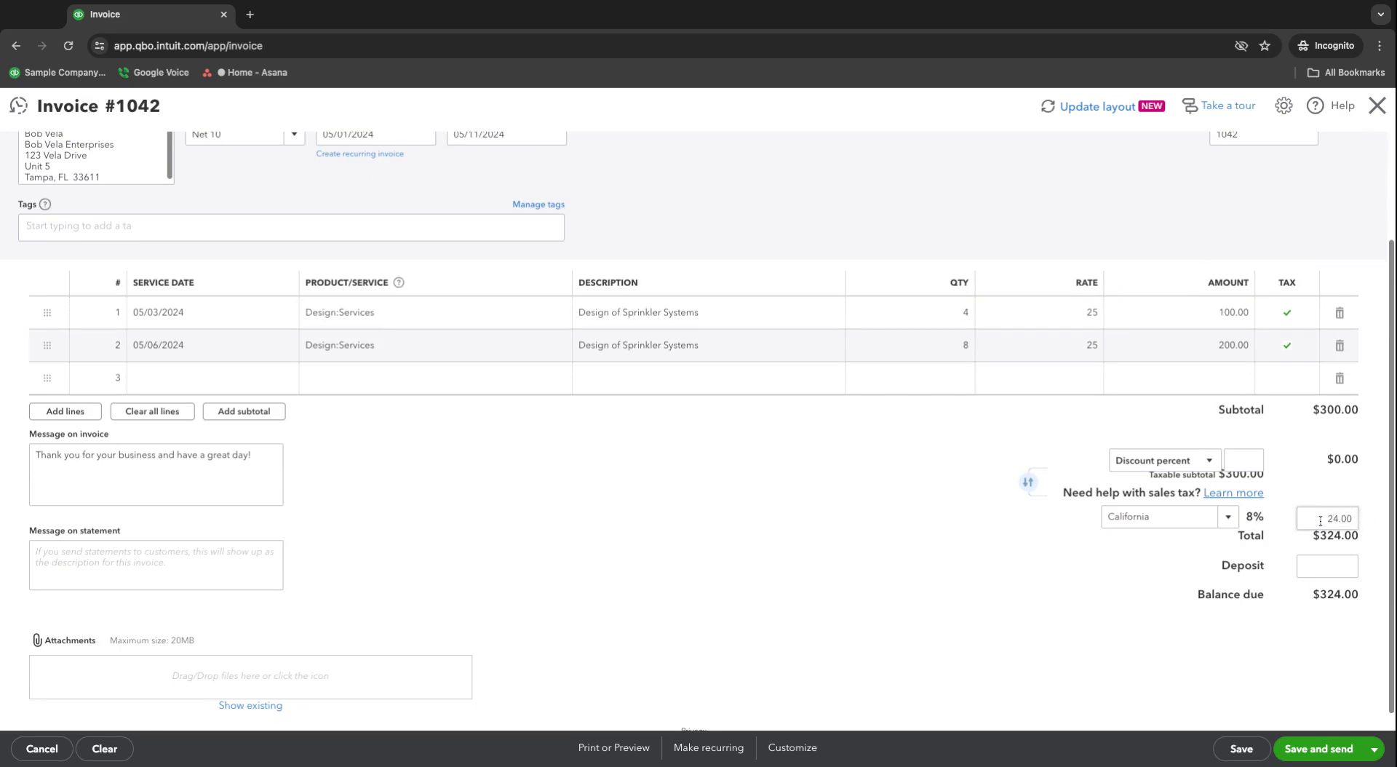
# - Remove the sales tax marking from both service lines
pyautogui.scroll(1, 1291, 437)
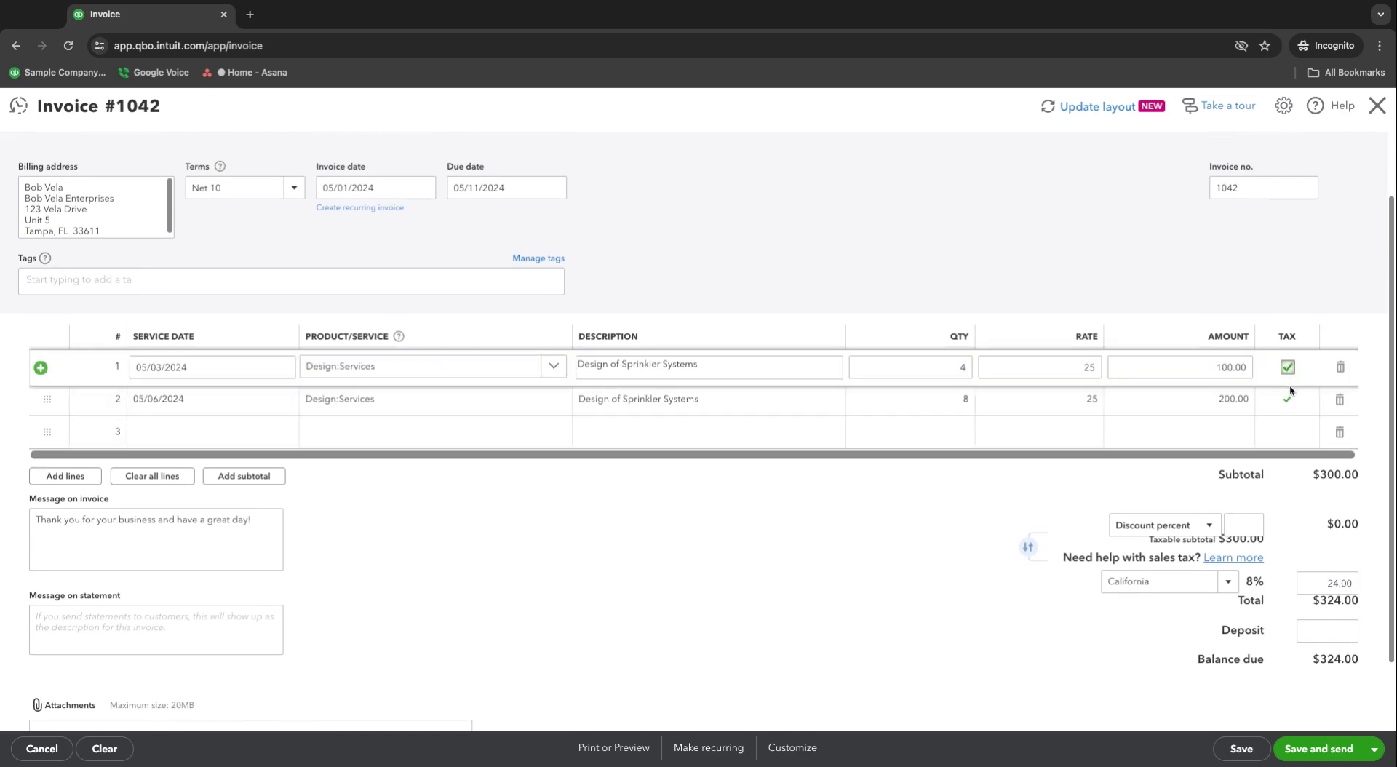
pyautogui.click(1287, 367)
pyautogui.click(1288, 400)
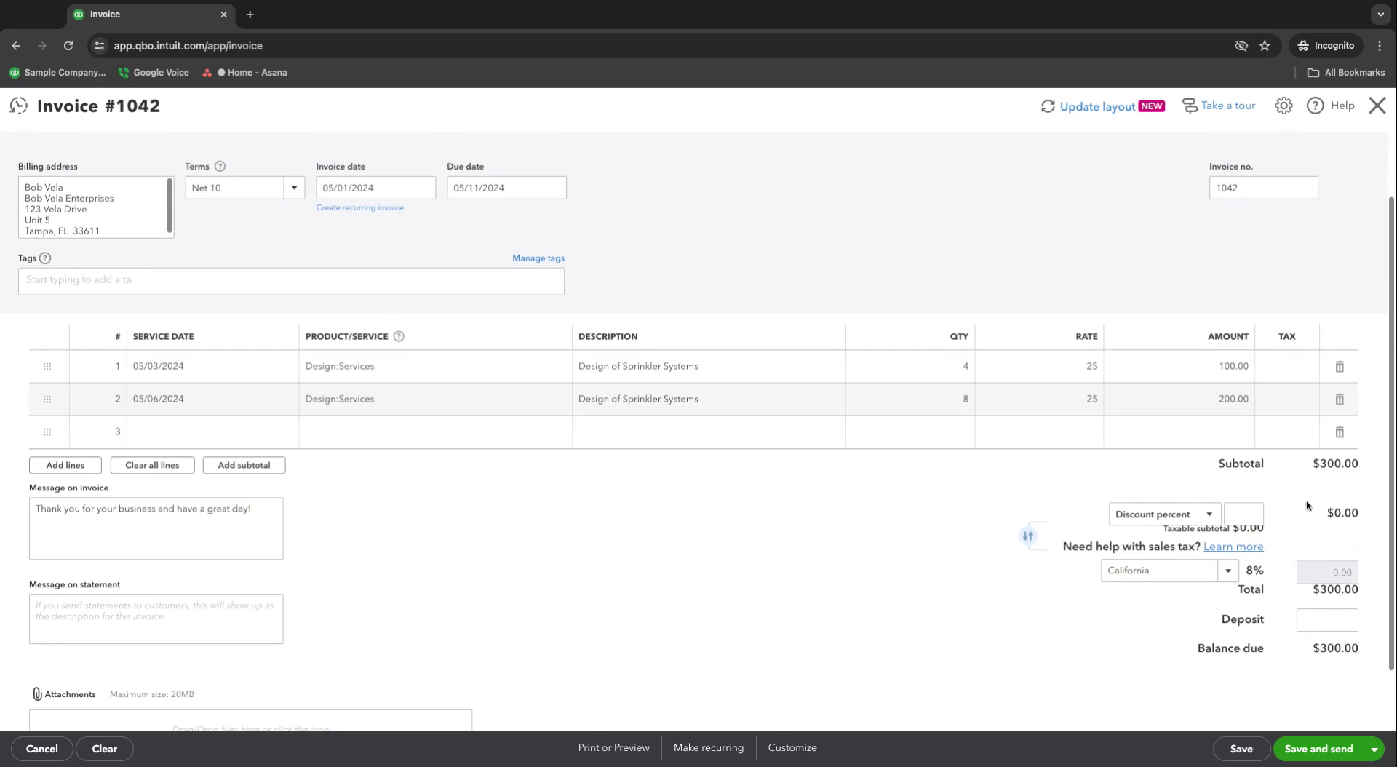
# - Apply a fixed-value discount of 25 to the invoice
pyautogui.scroll(1, 1307, 505)
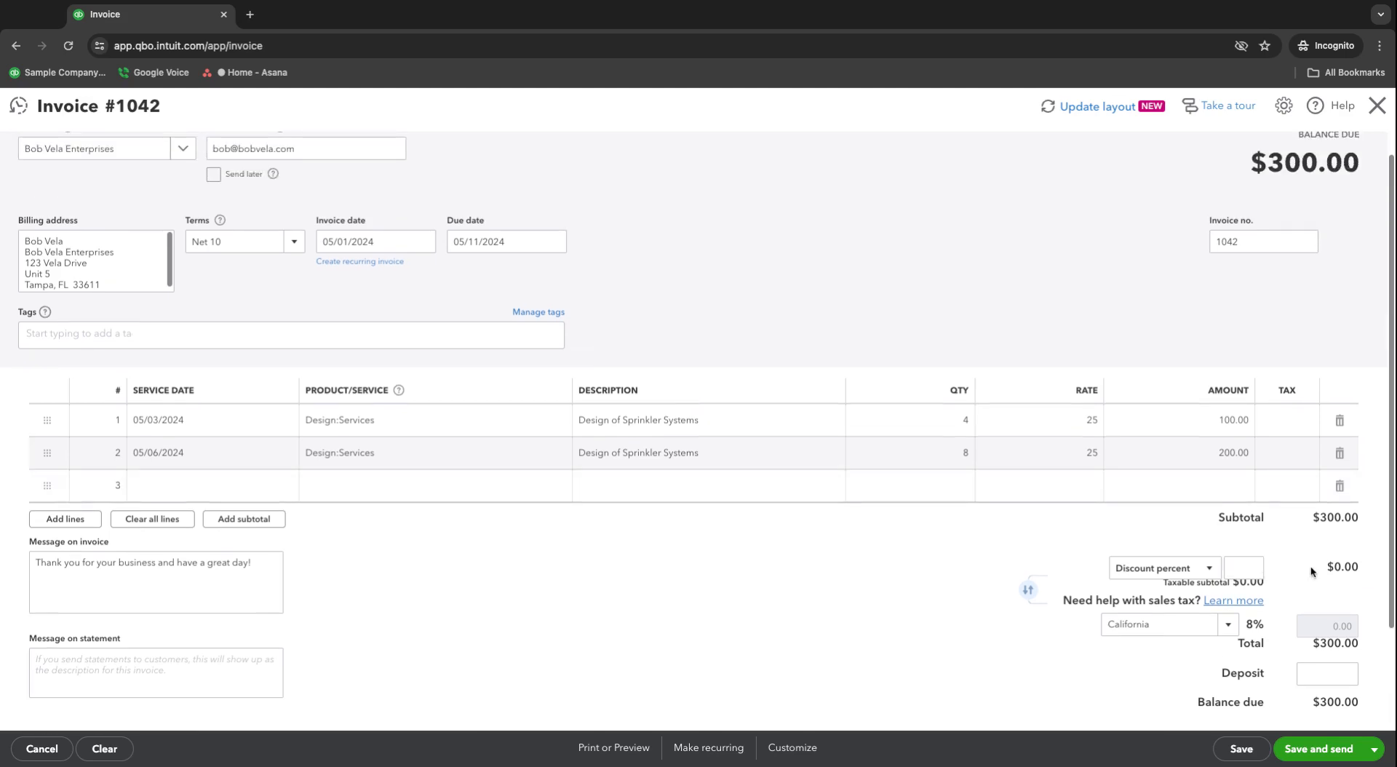
pyautogui.scroll(-1, 980, 593)
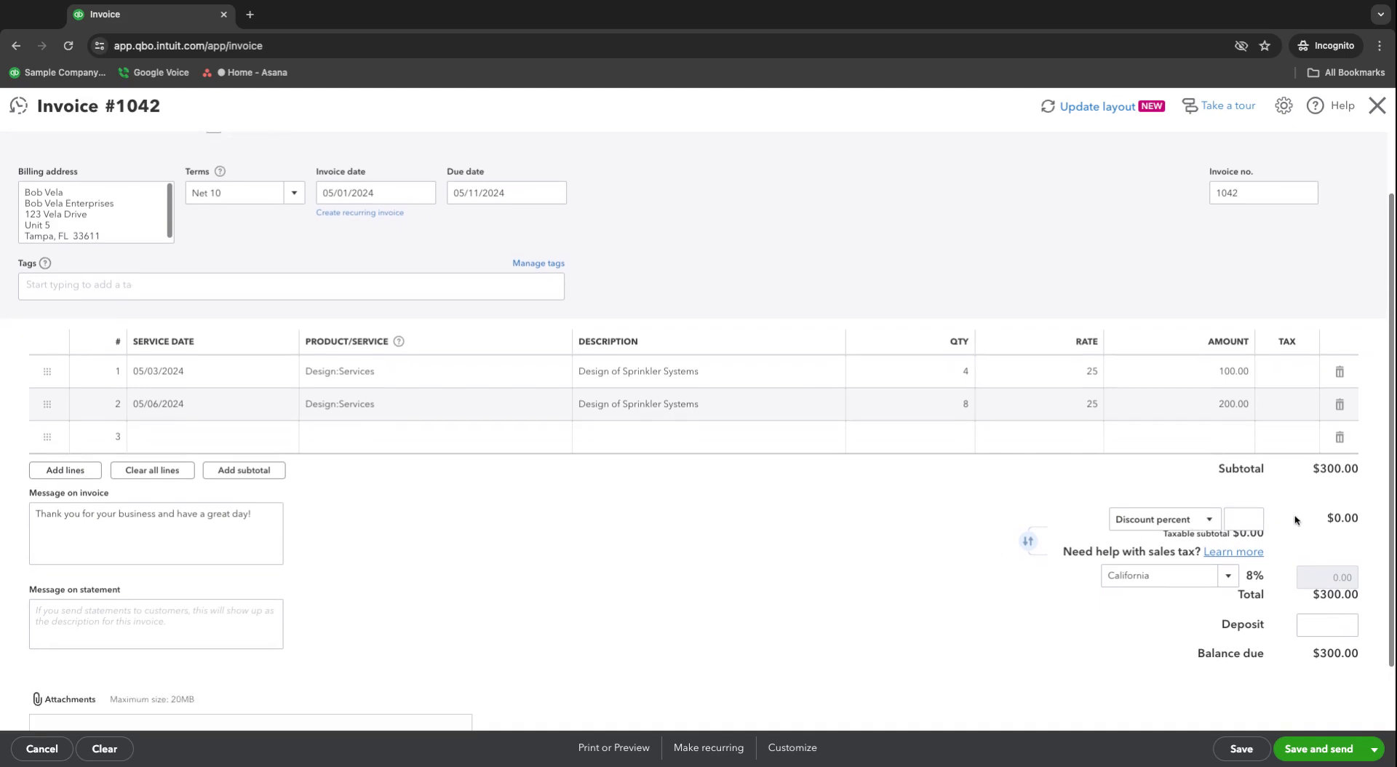
pyautogui.click(1209, 520)
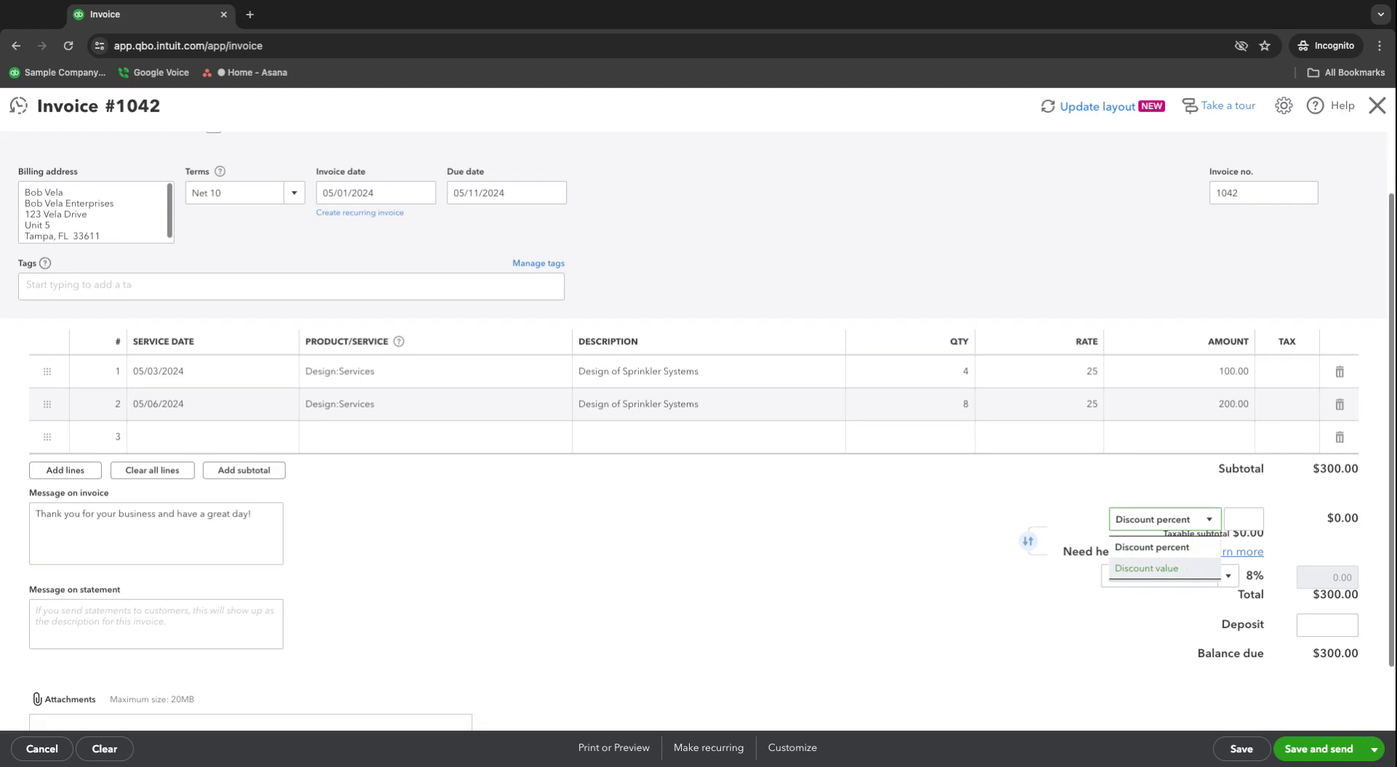
pyautogui.click(1146, 568)
pyautogui.click(1240, 520)
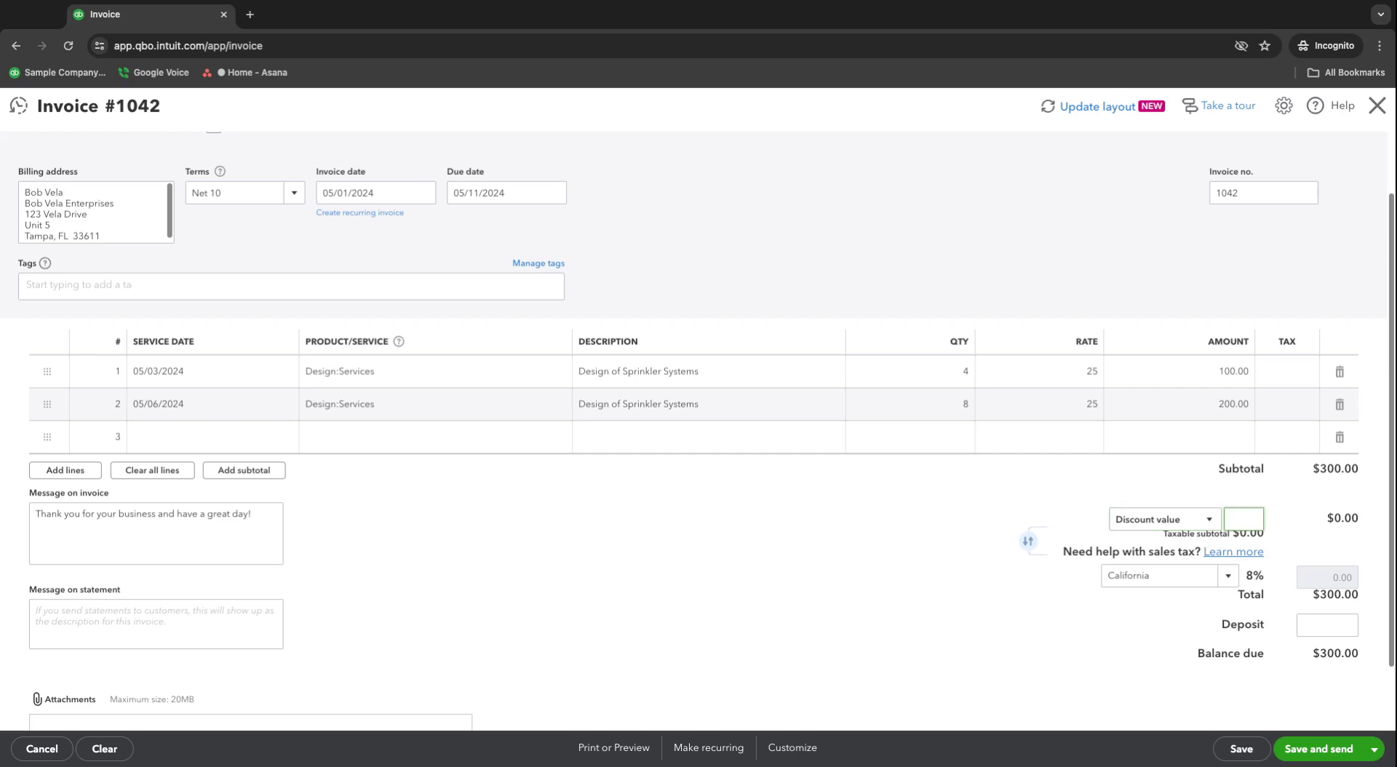
pyautogui.click(1043, 659)
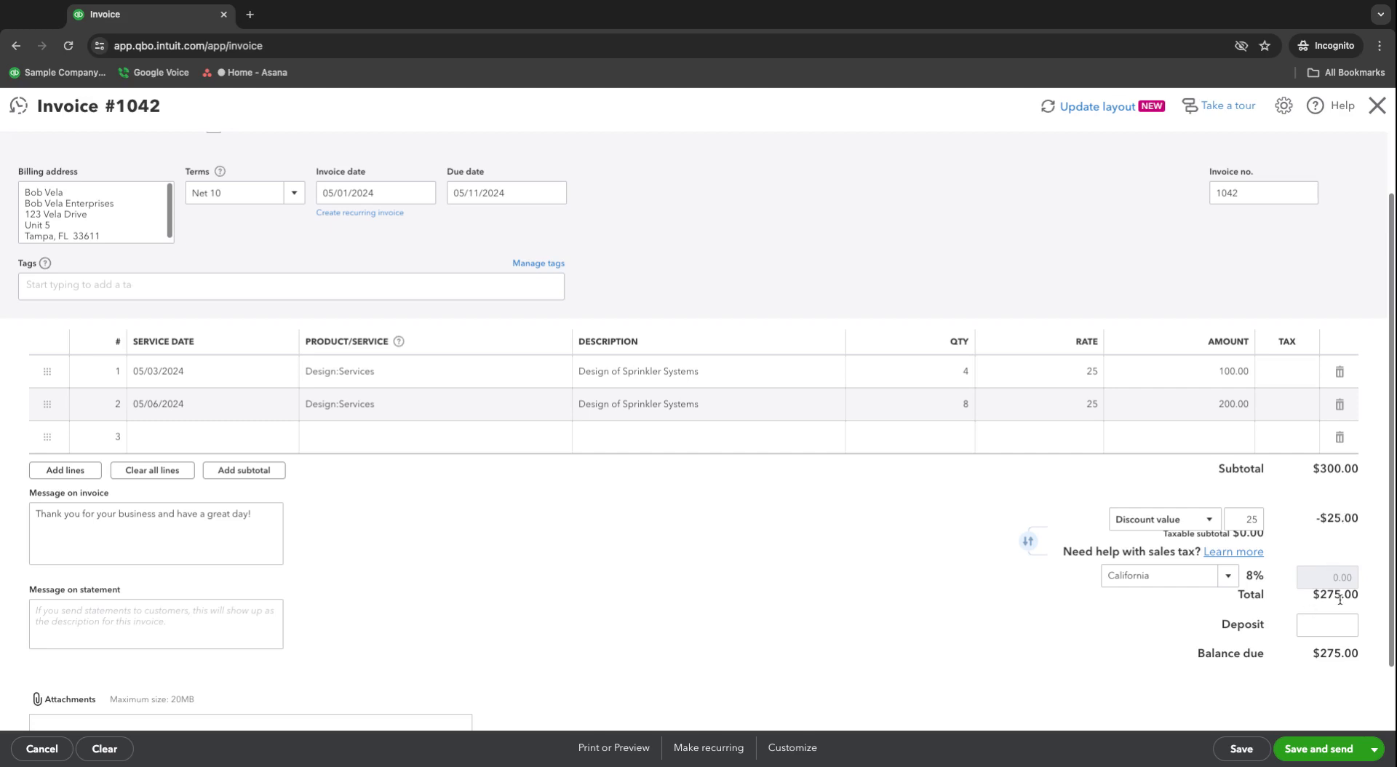
# - Switch the invoice discount from a fixed value to a percentage
pyautogui.doubleClick(1245, 519)
pyautogui.click(1152, 524)
pyautogui.click(1155, 550)
pyautogui.doubleClick(1243, 522)
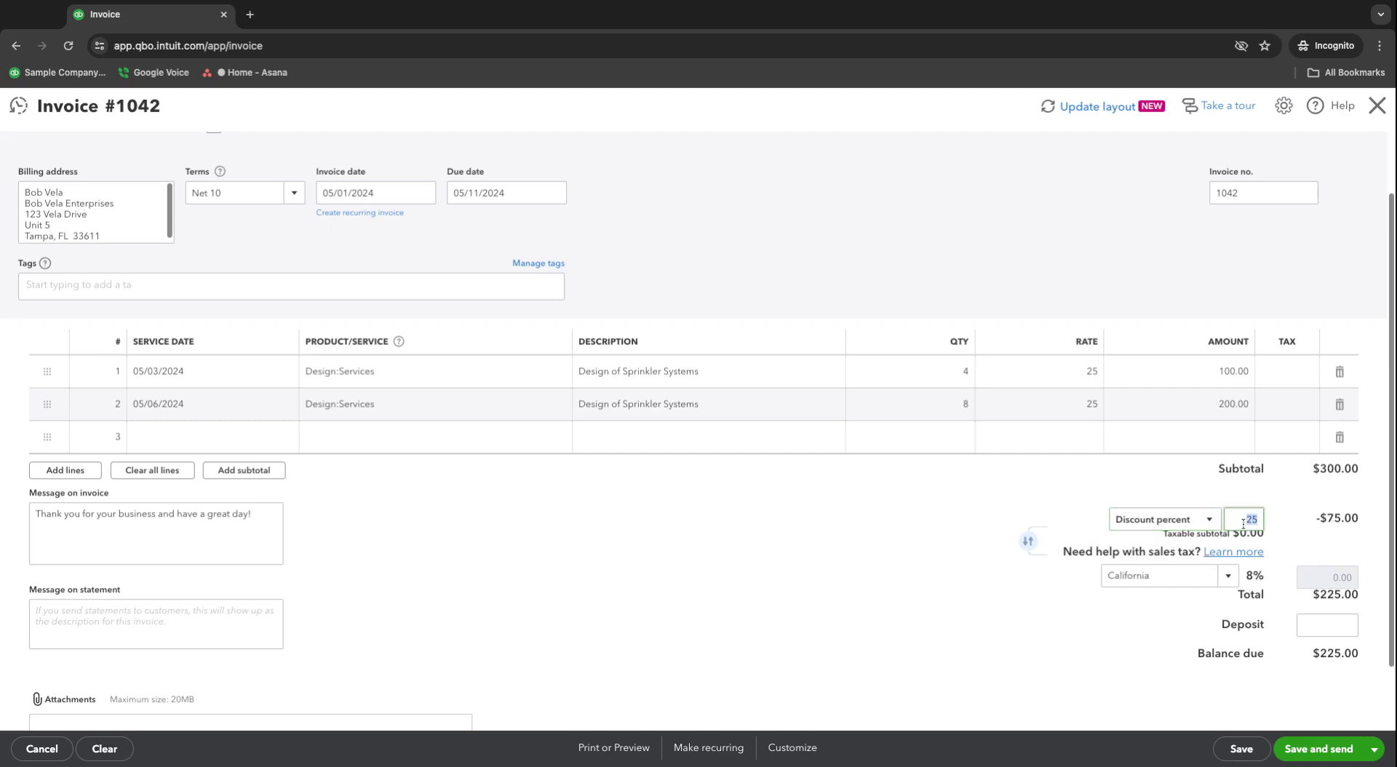
pyautogui.click(895, 580)
# - Clear the discount percentage so the invoice carries no discount
pyautogui.doubleClick(1232, 518)
pyautogui.press('BackSpace')
pyautogui.click(964, 508)
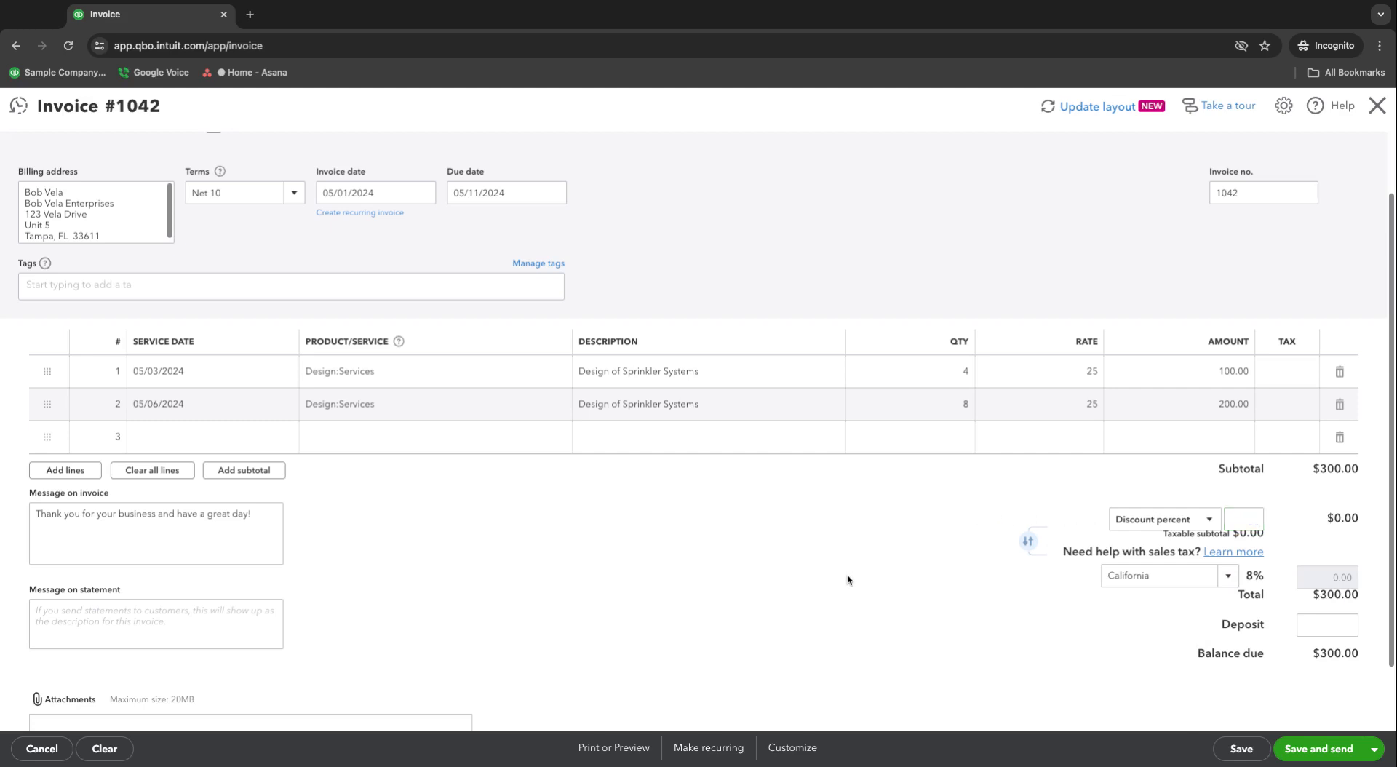
# - Review the invoice totals and the fields for the invoice and statement messages
pyautogui.scroll(-2, 964, 562)
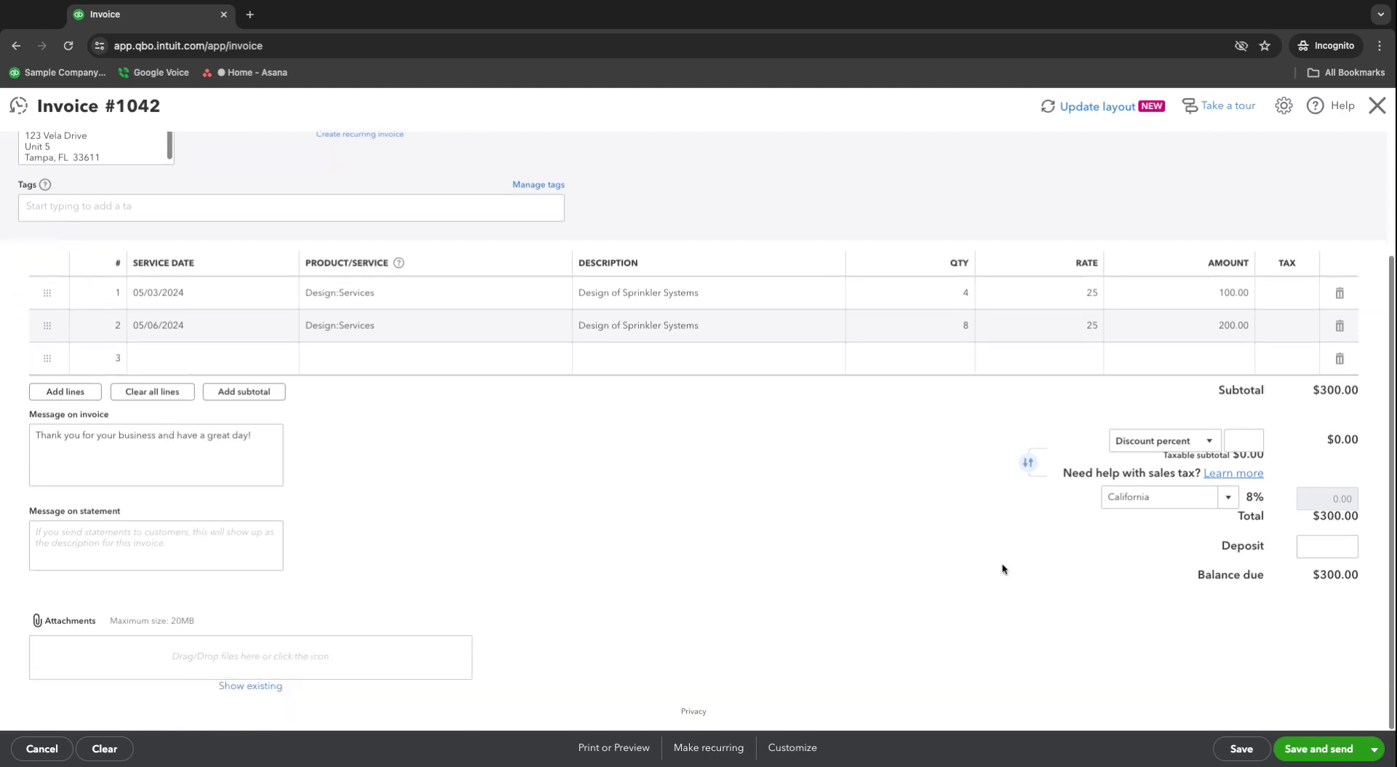
pyautogui.scroll(3, 994, 533)
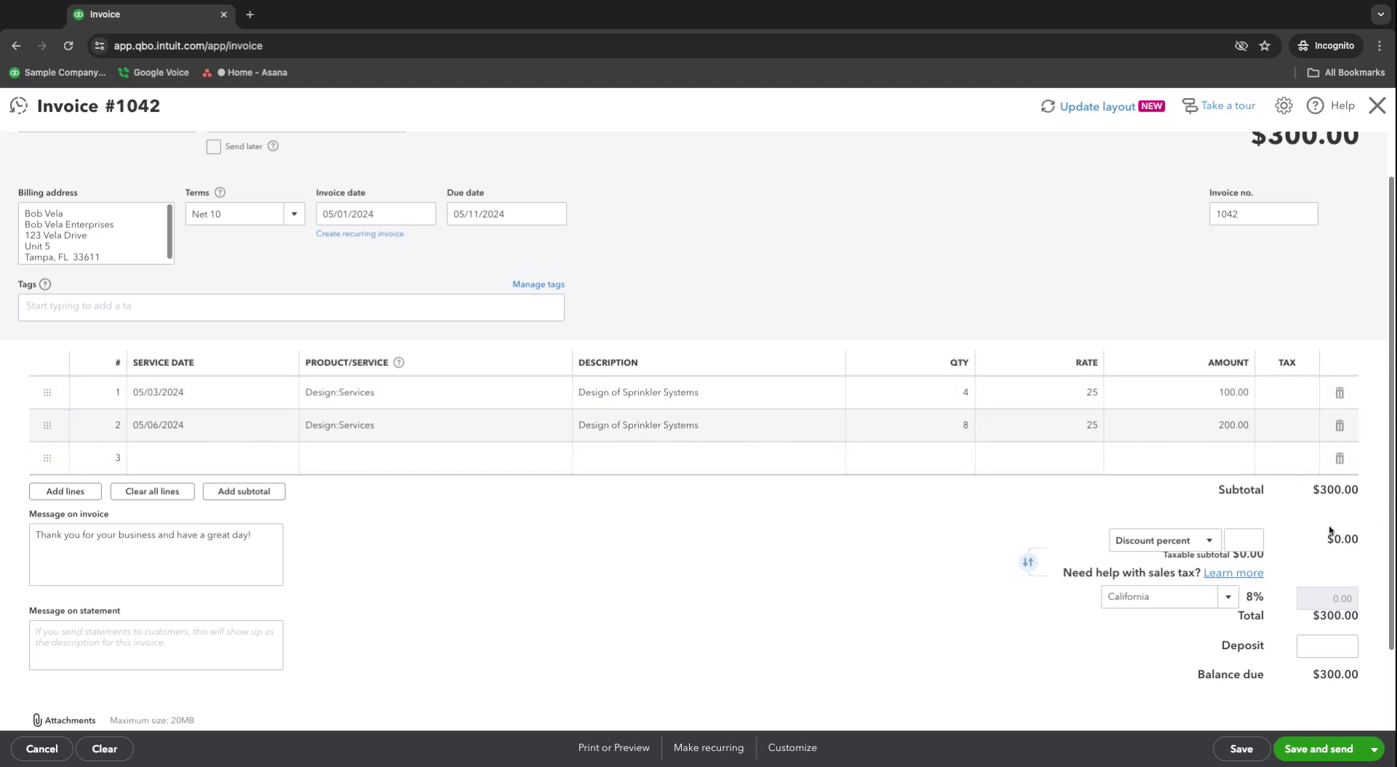
pyautogui.scroll(-2, 766, 574)
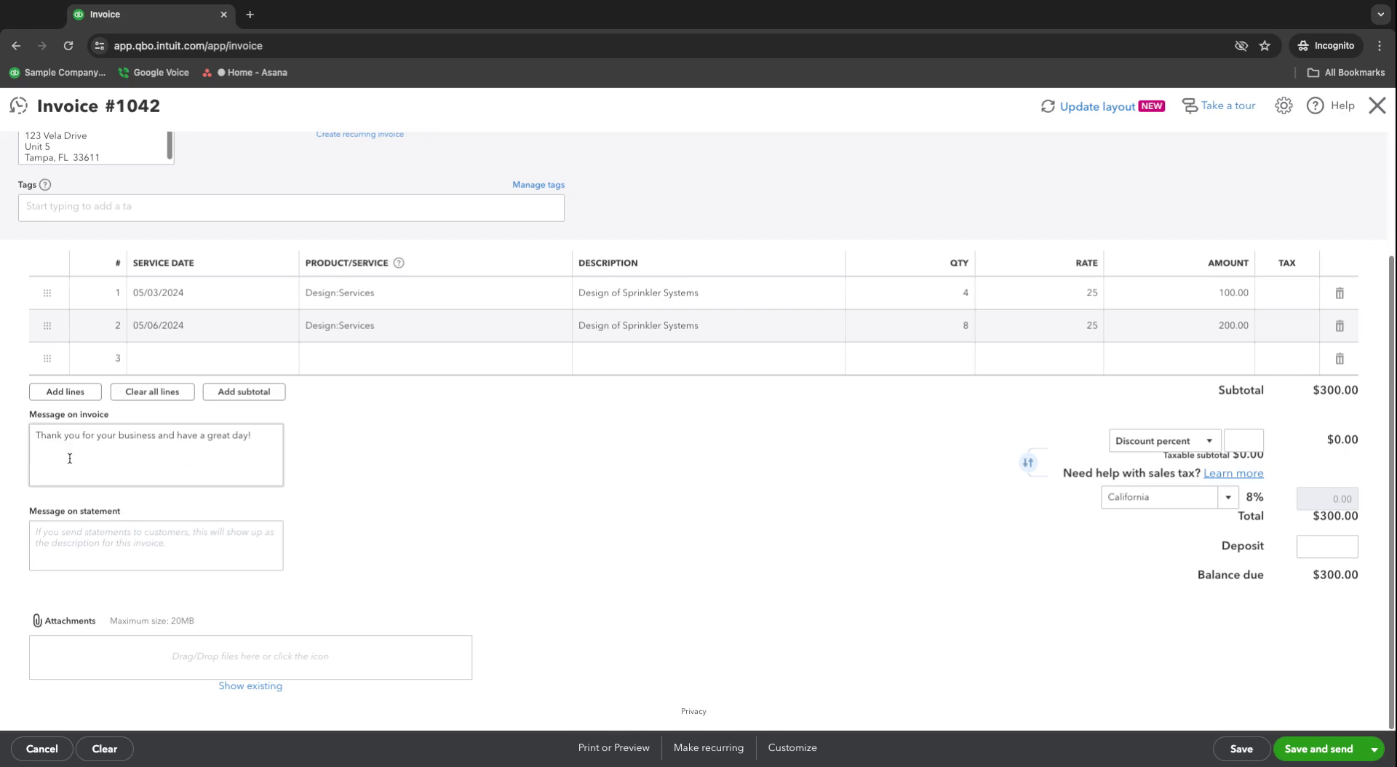
pyautogui.click(143, 552)
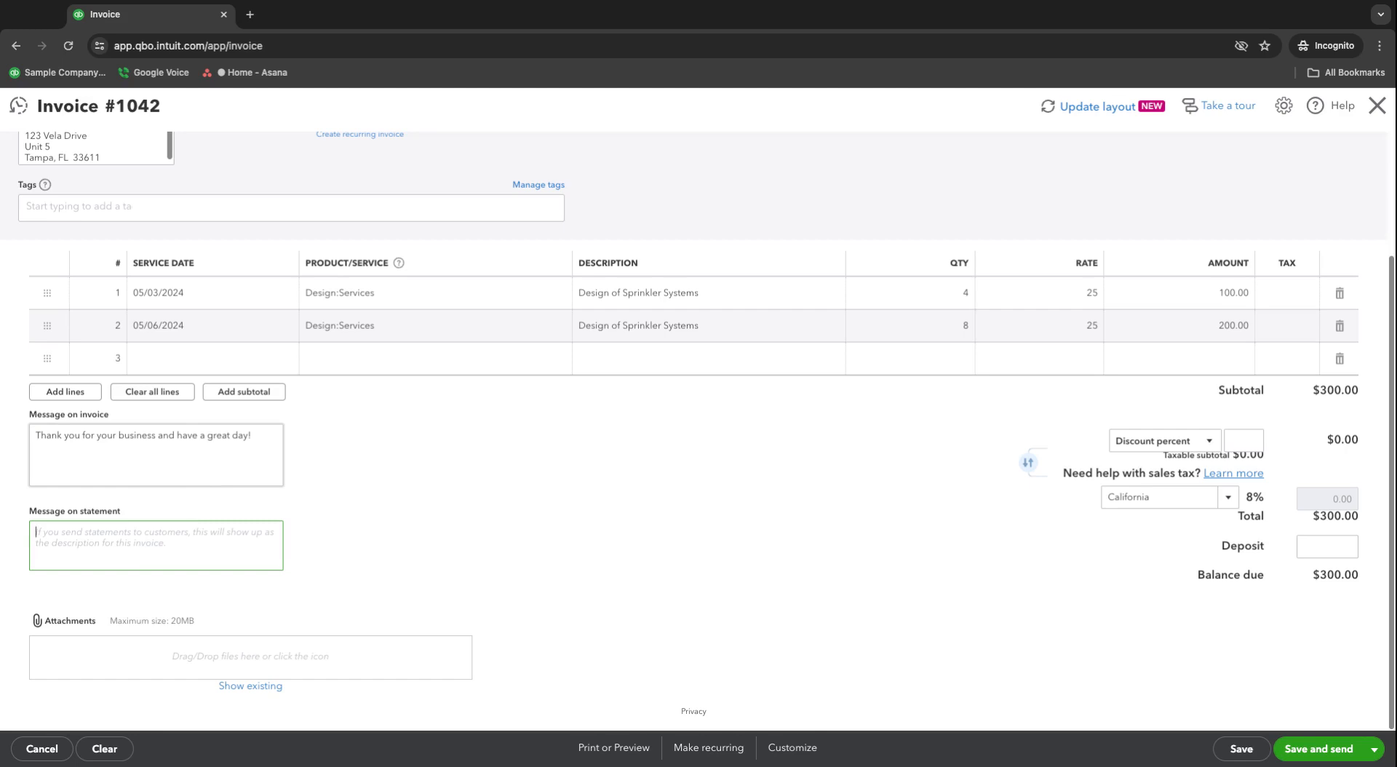
pyautogui.click(259, 440)
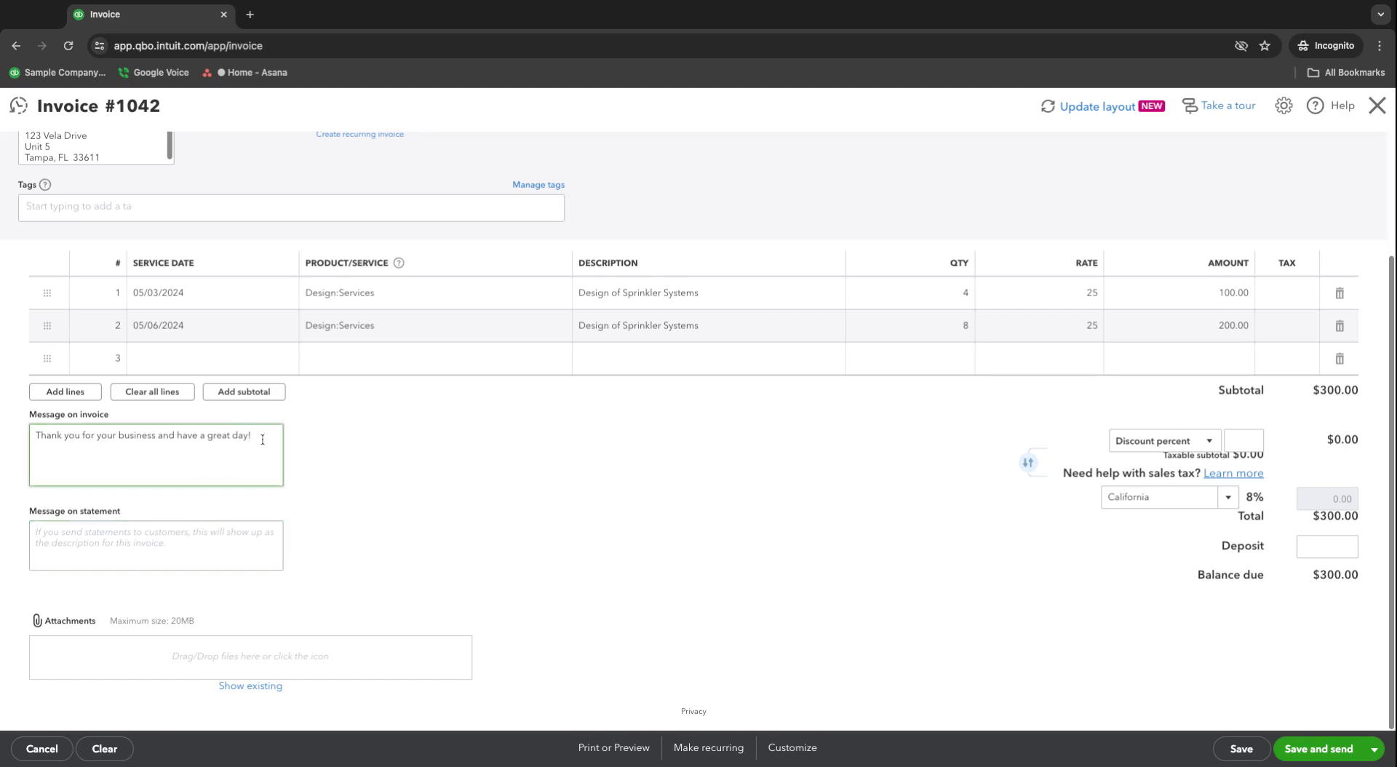
pyautogui.click(655, 554)
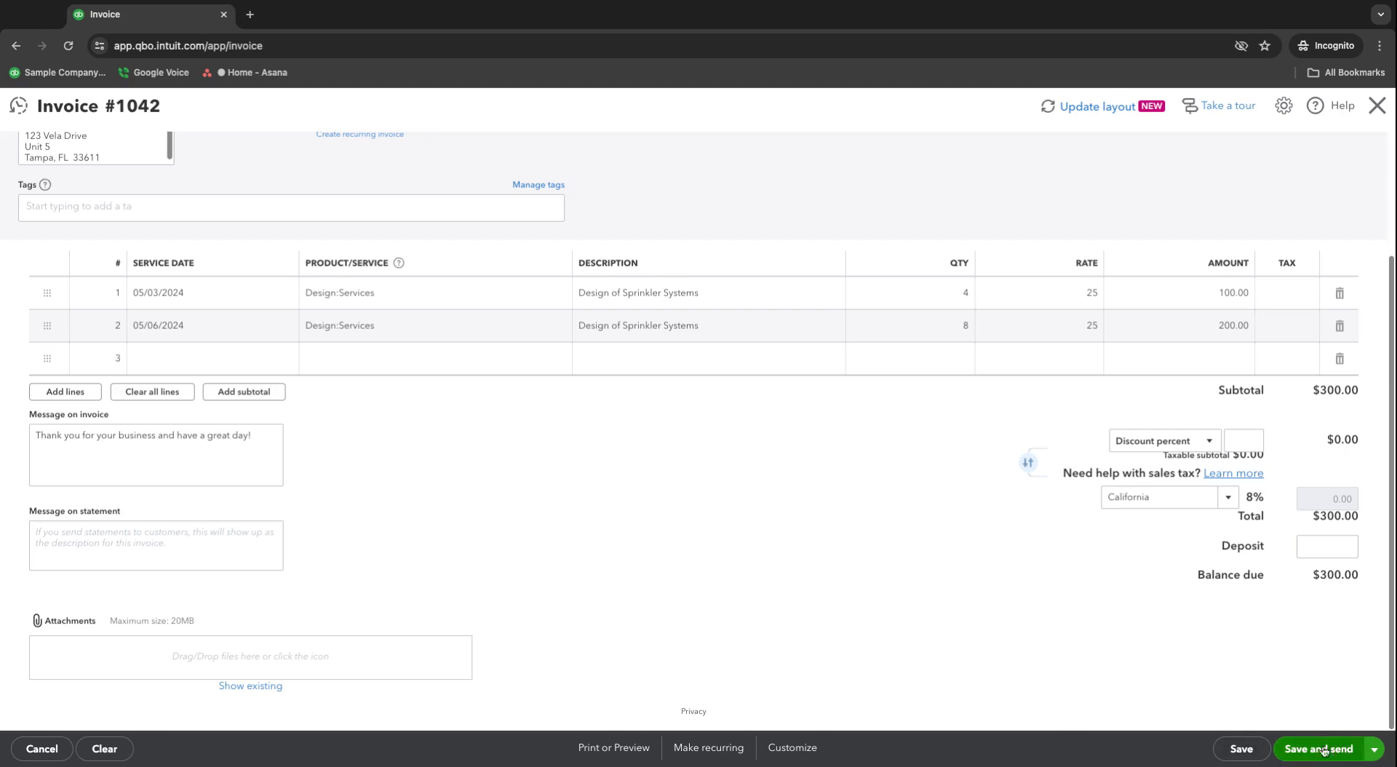
# - View the invoice's Cc and Bcc recipient fields and cancel without adding anyone
pyautogui.scroll(3, 979, 633)
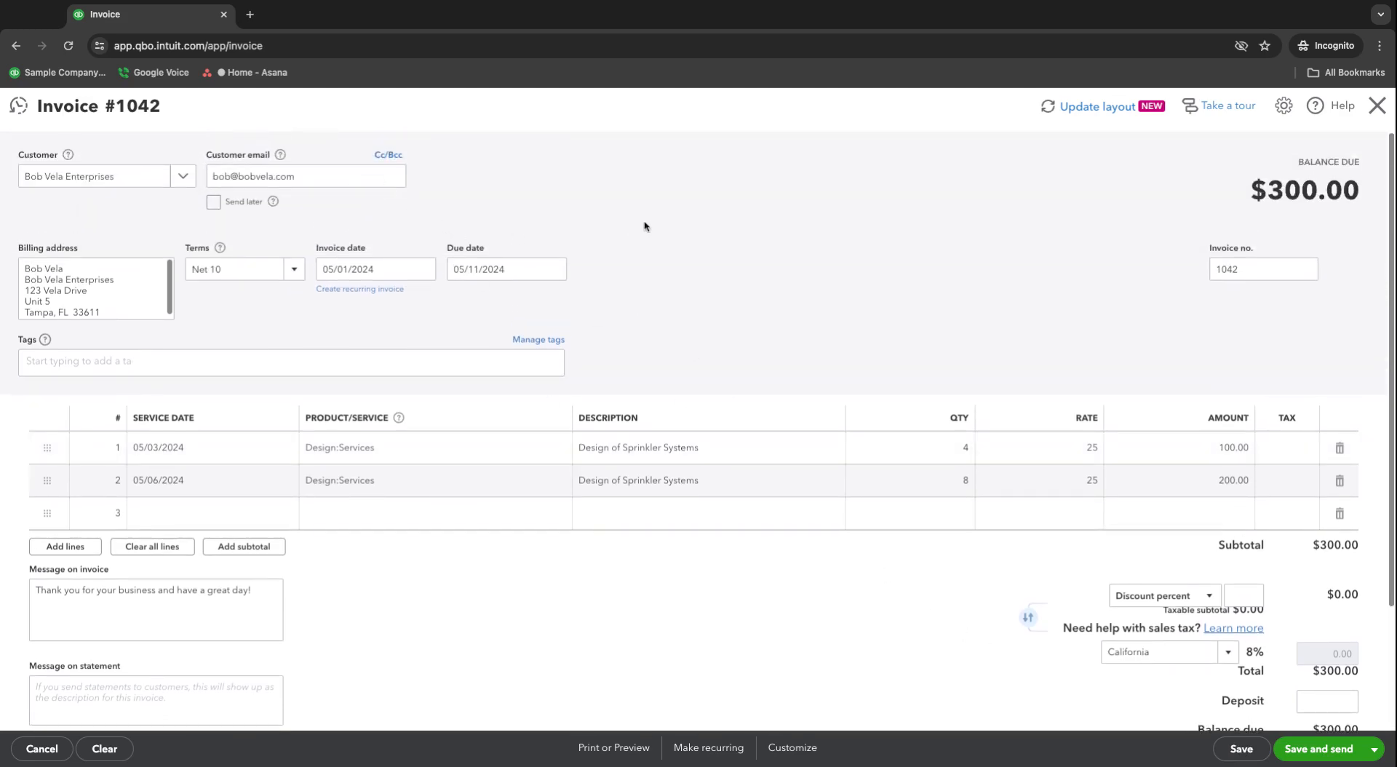
pyautogui.click(390, 155)
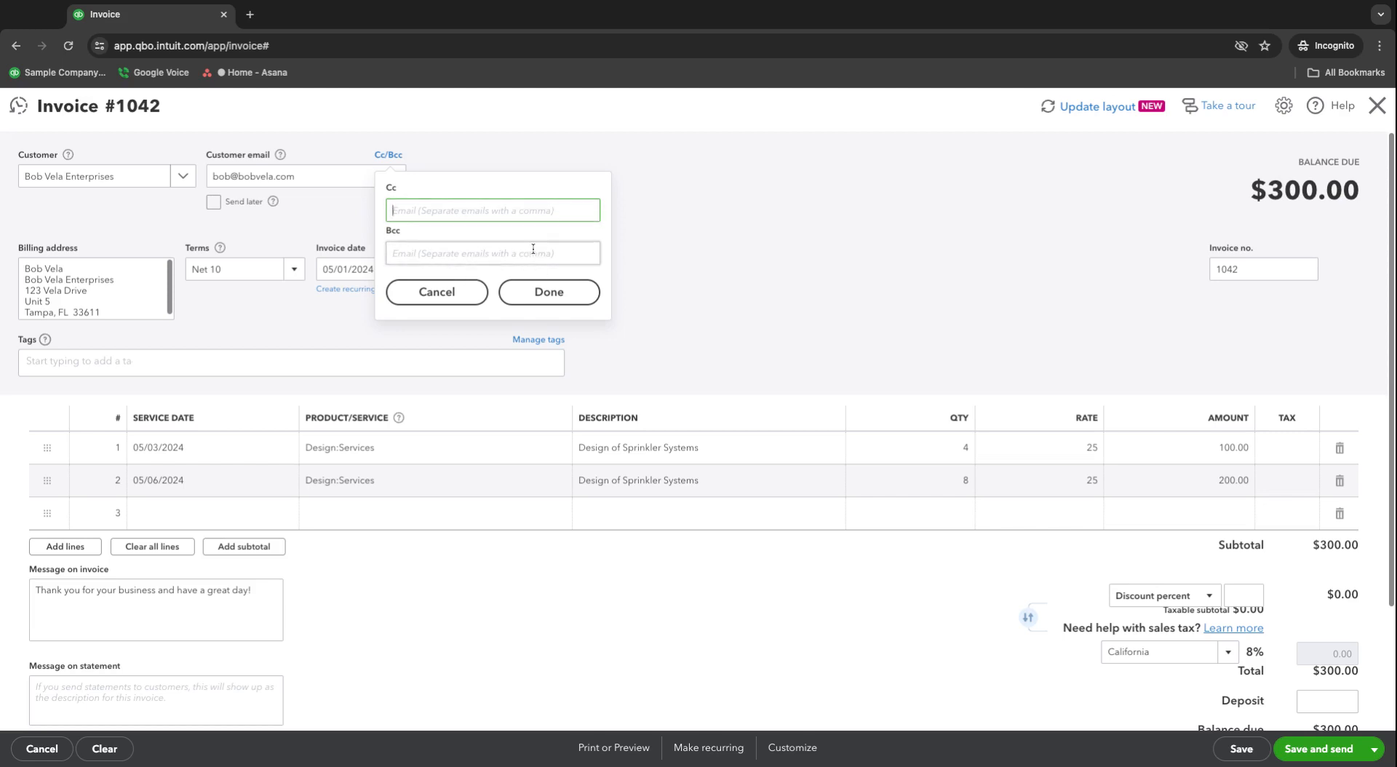
pyautogui.click(459, 293)
# - Save the invoice and close it
pyautogui.scroll(-3, 770, 271)
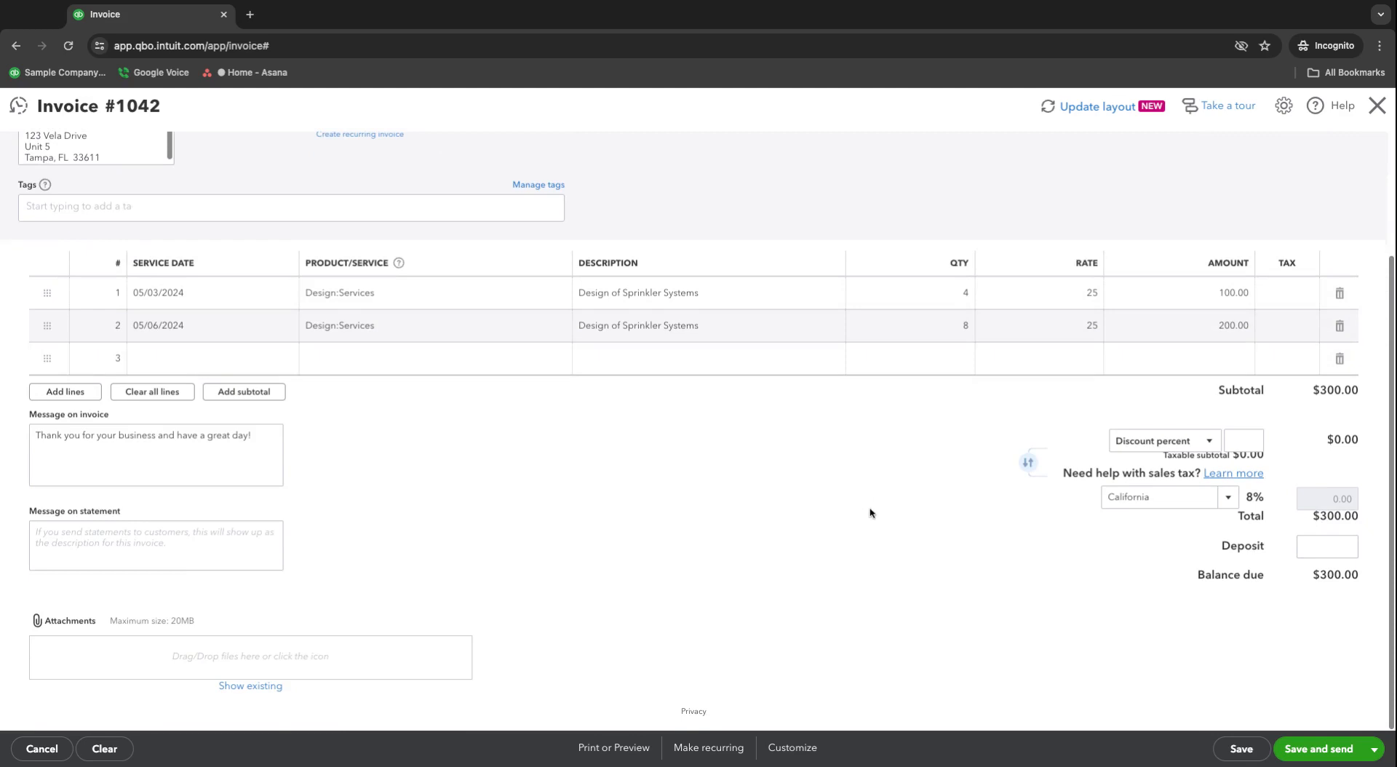
pyautogui.click(1373, 748)
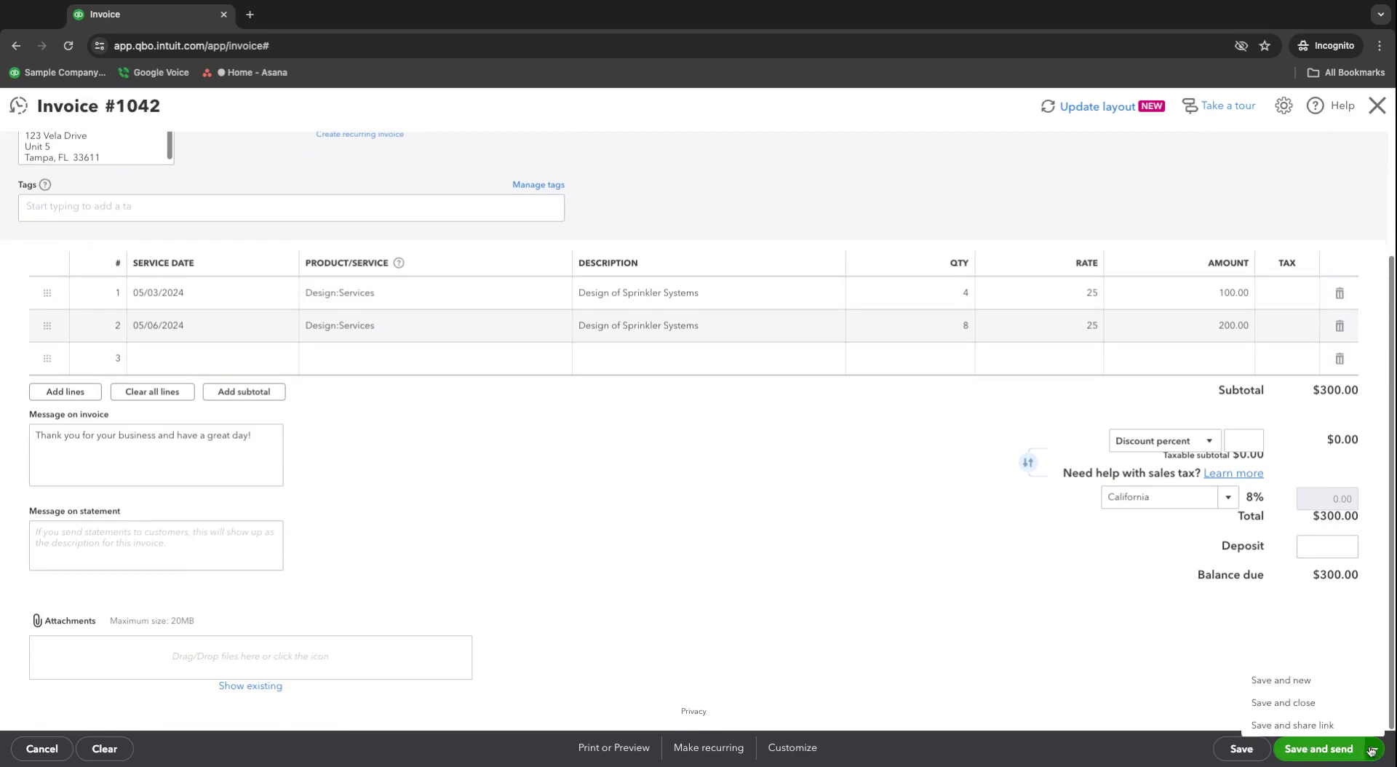
pyautogui.click(1328, 710)
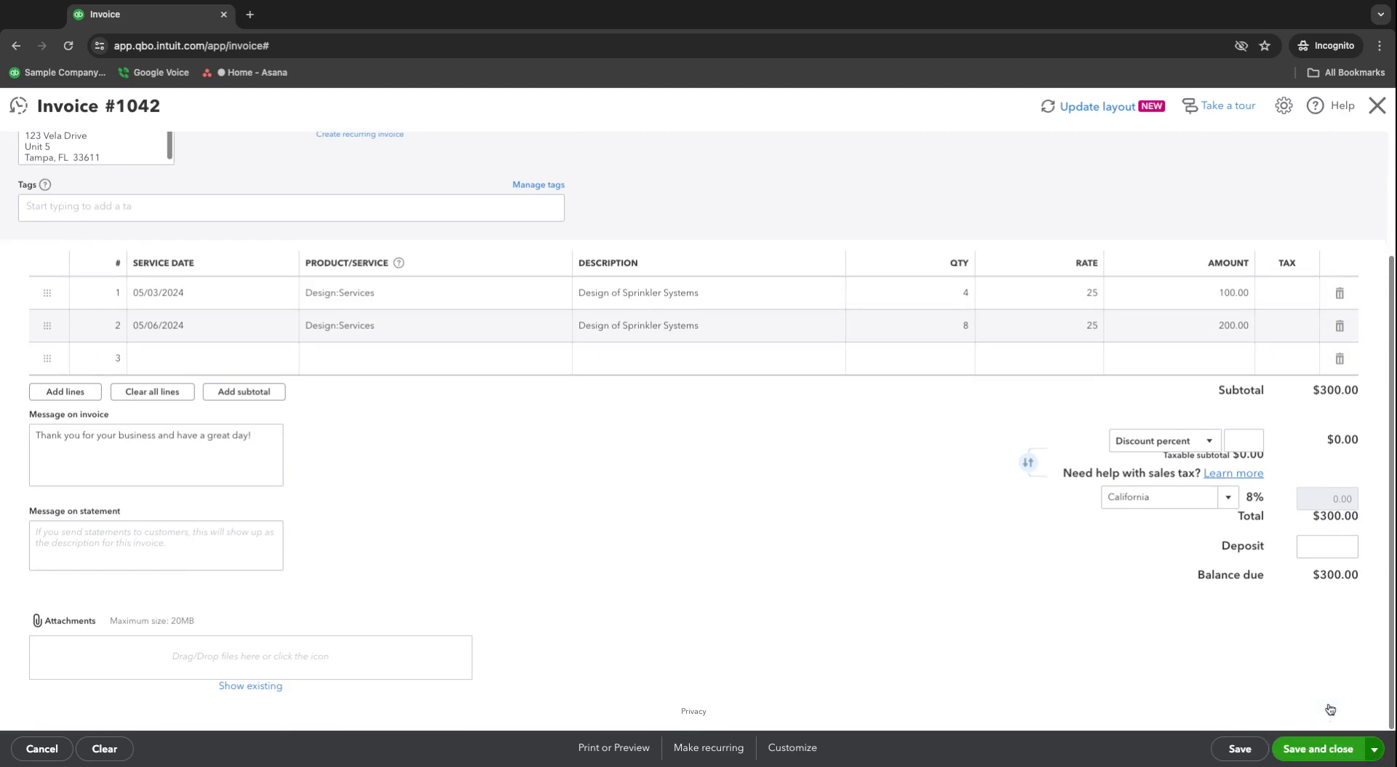